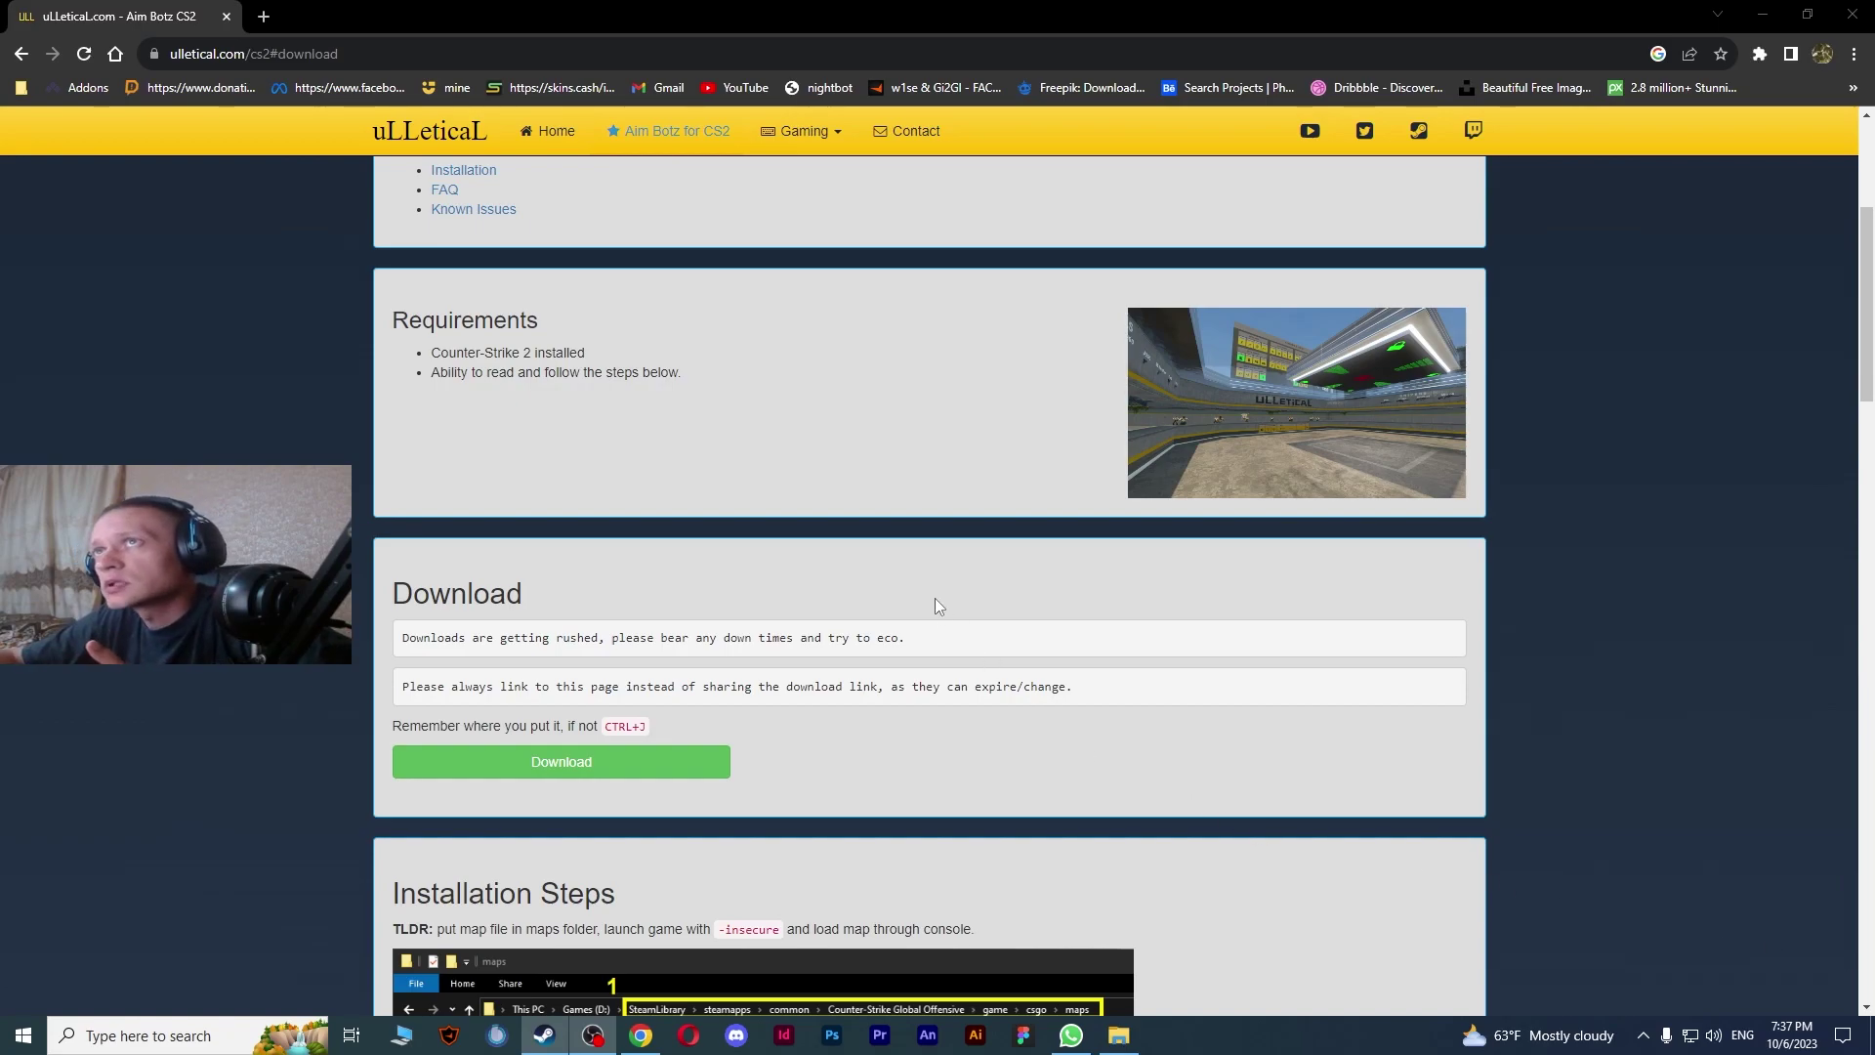
- Switch to File Explorer and look over the Counter-Strike Global Offensive maps folder with no file selected
{"action": "key", "text": "alt+Tab"}
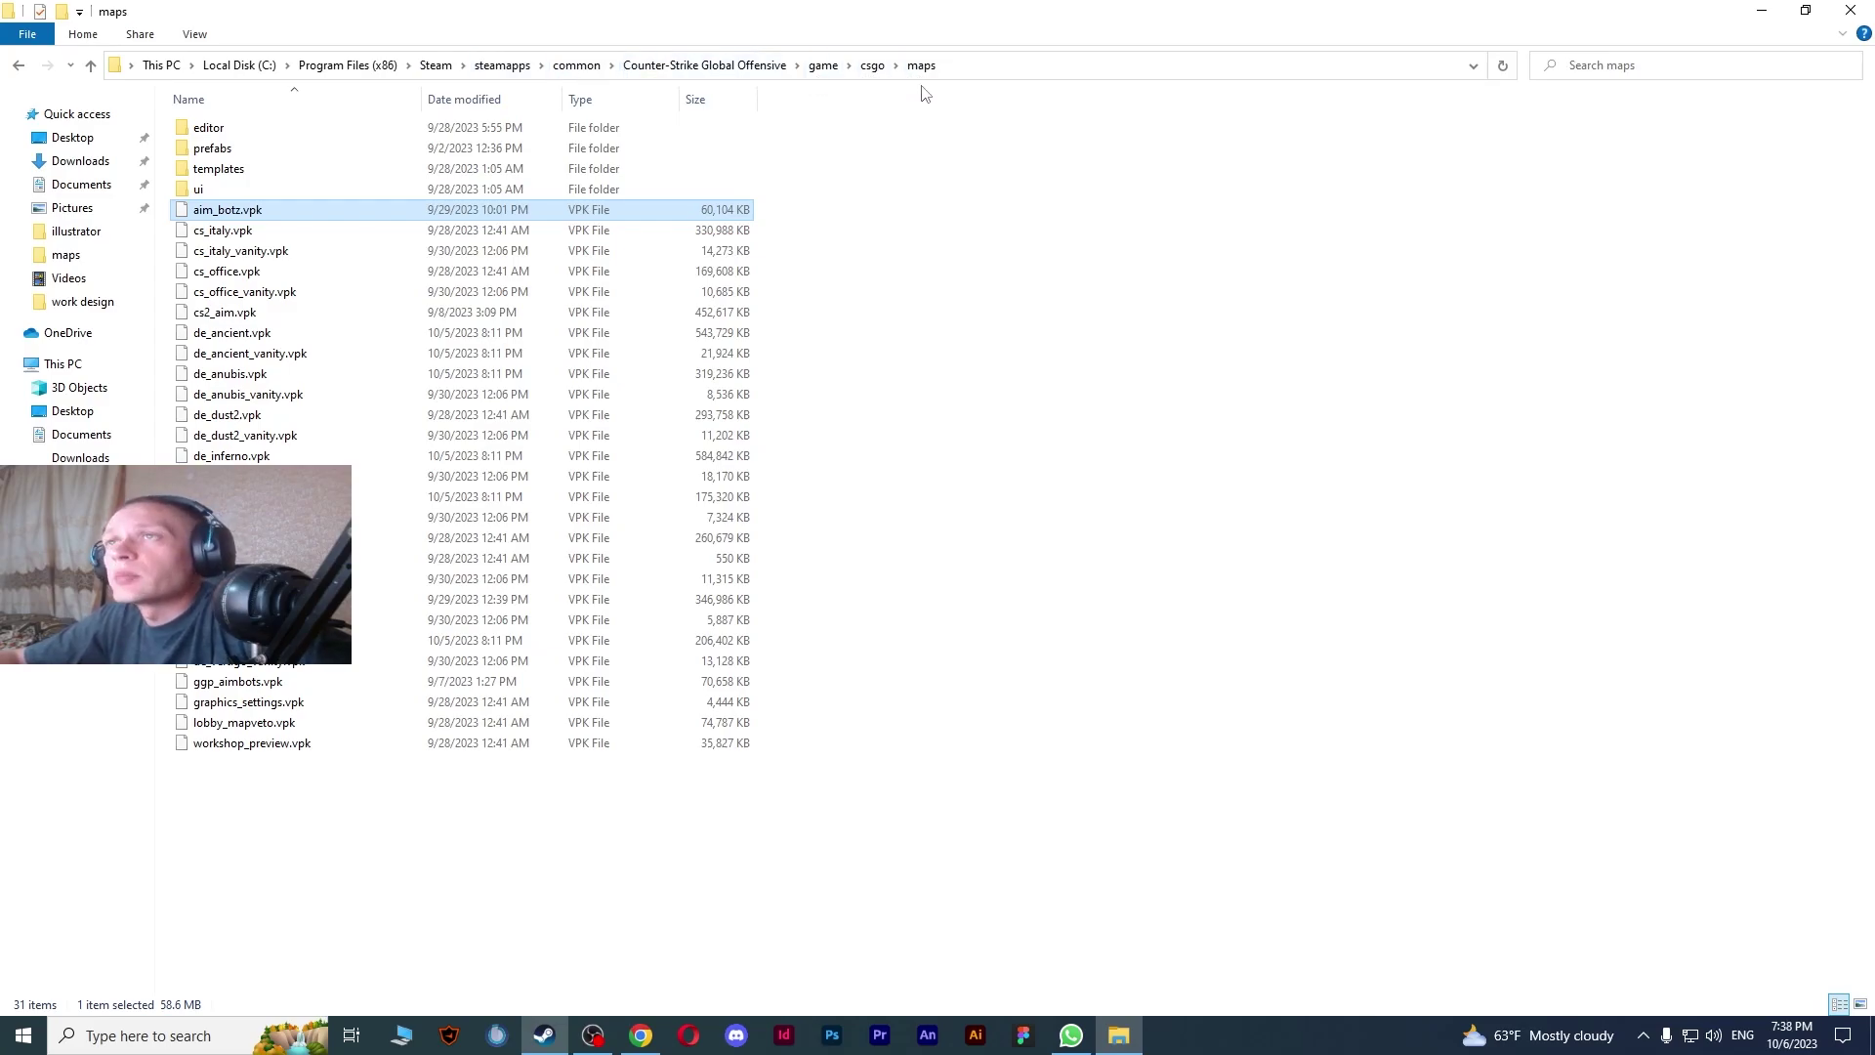
{"action": "left_click", "coordinate": [945, 264]}
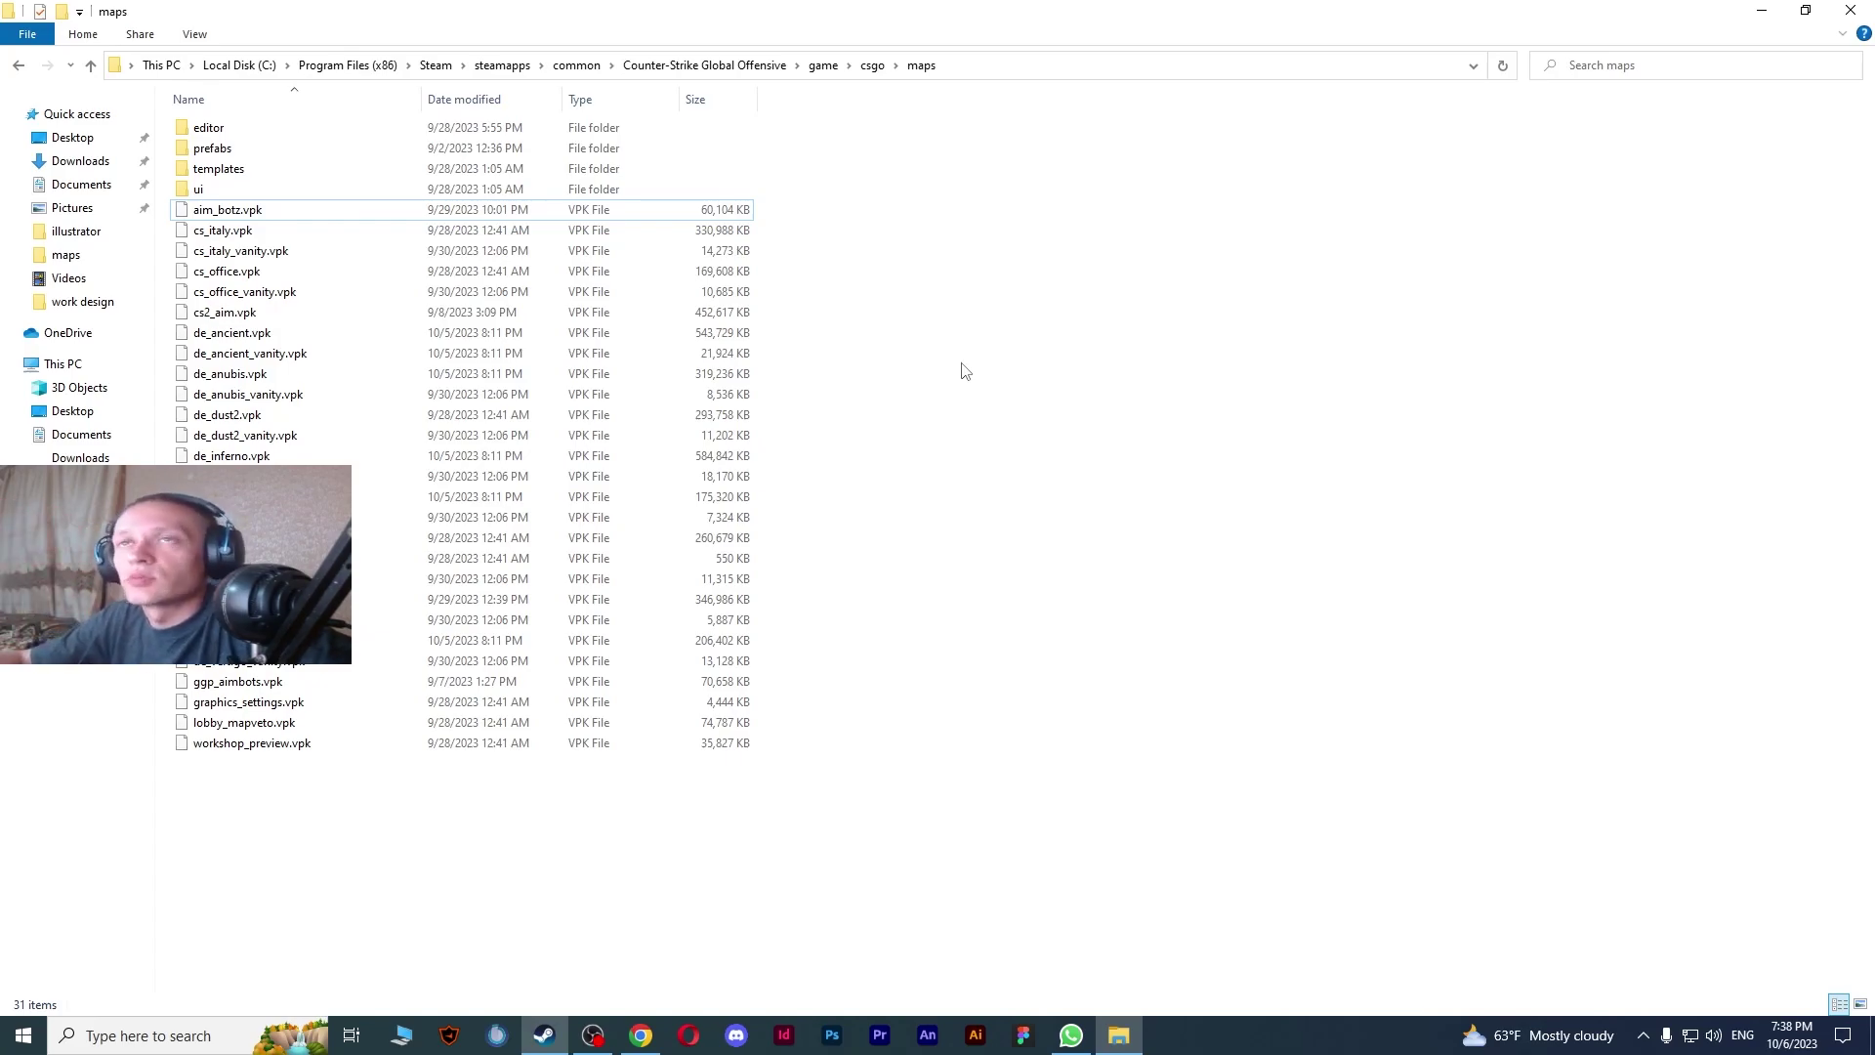
- Switch to Chrome and go from the uLLeticaL home page to the Download section of the Aim Botz for CS2 page
{"action": "left_click", "coordinate": [641, 1036]}
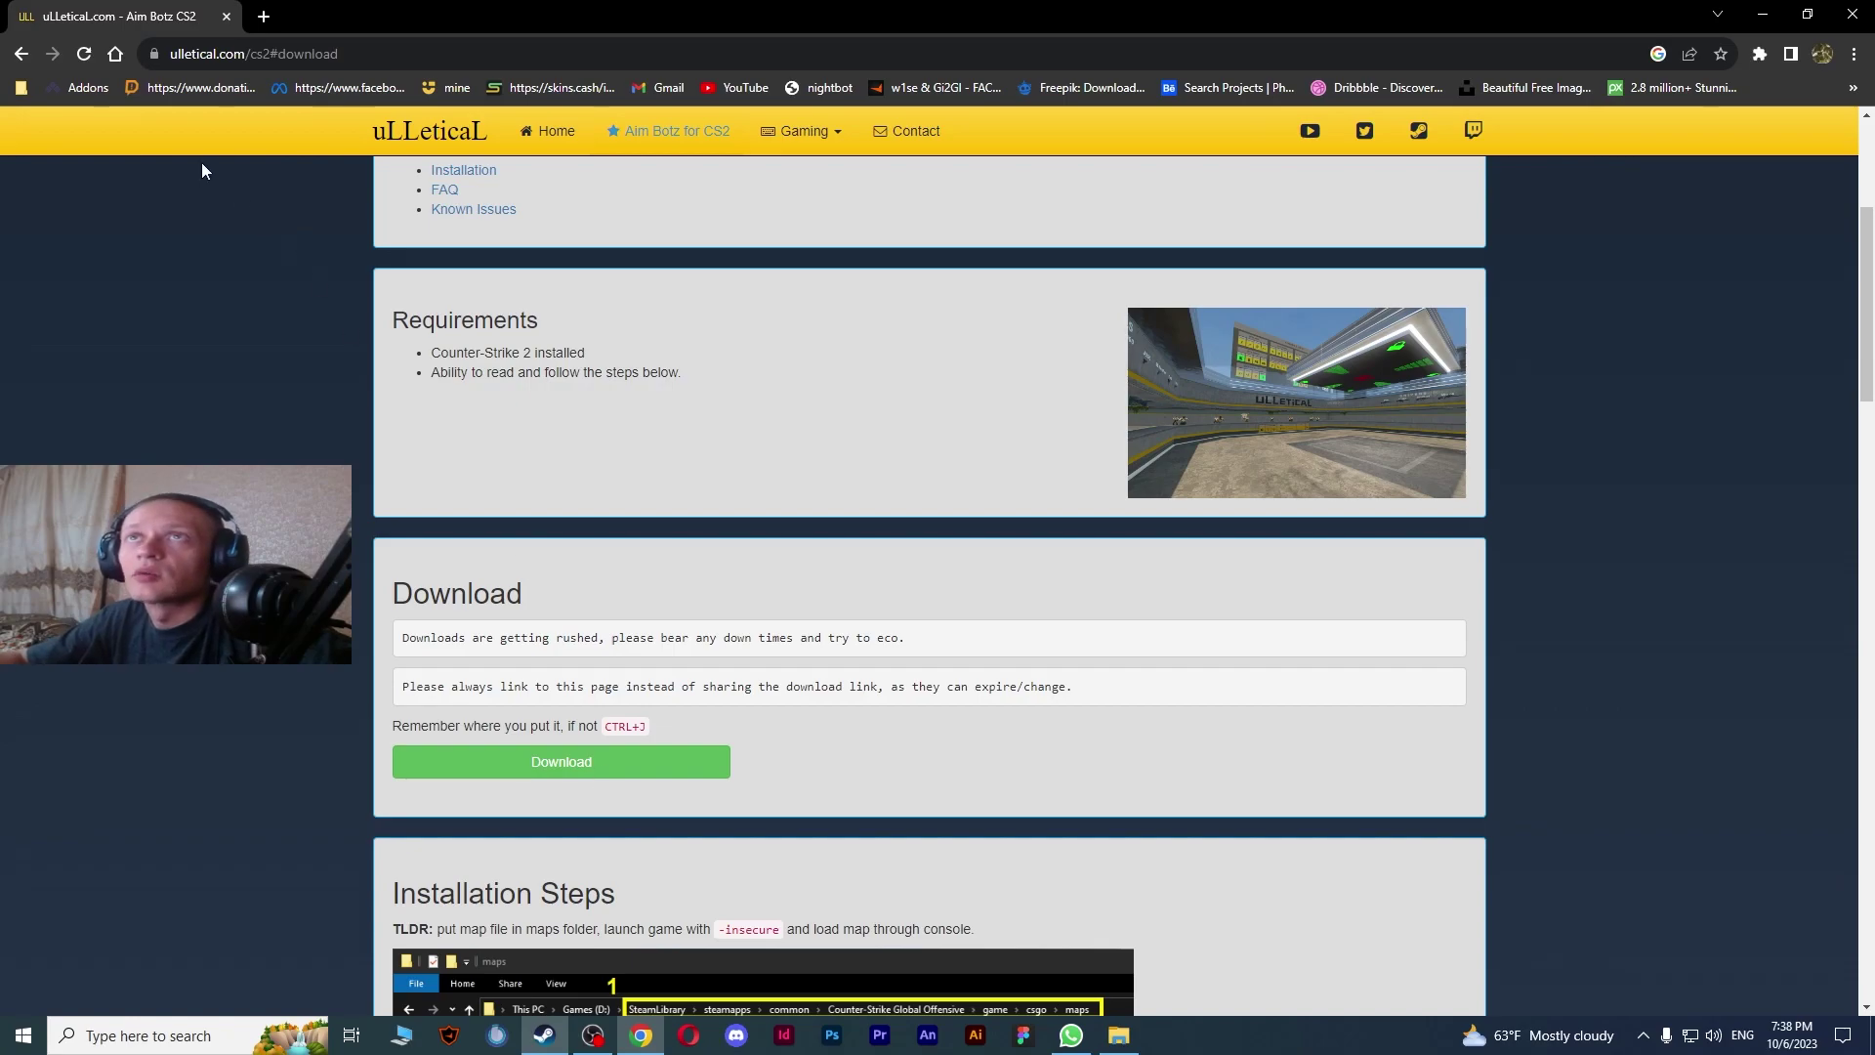
{"action": "left_click", "coordinate": [269, 55]}
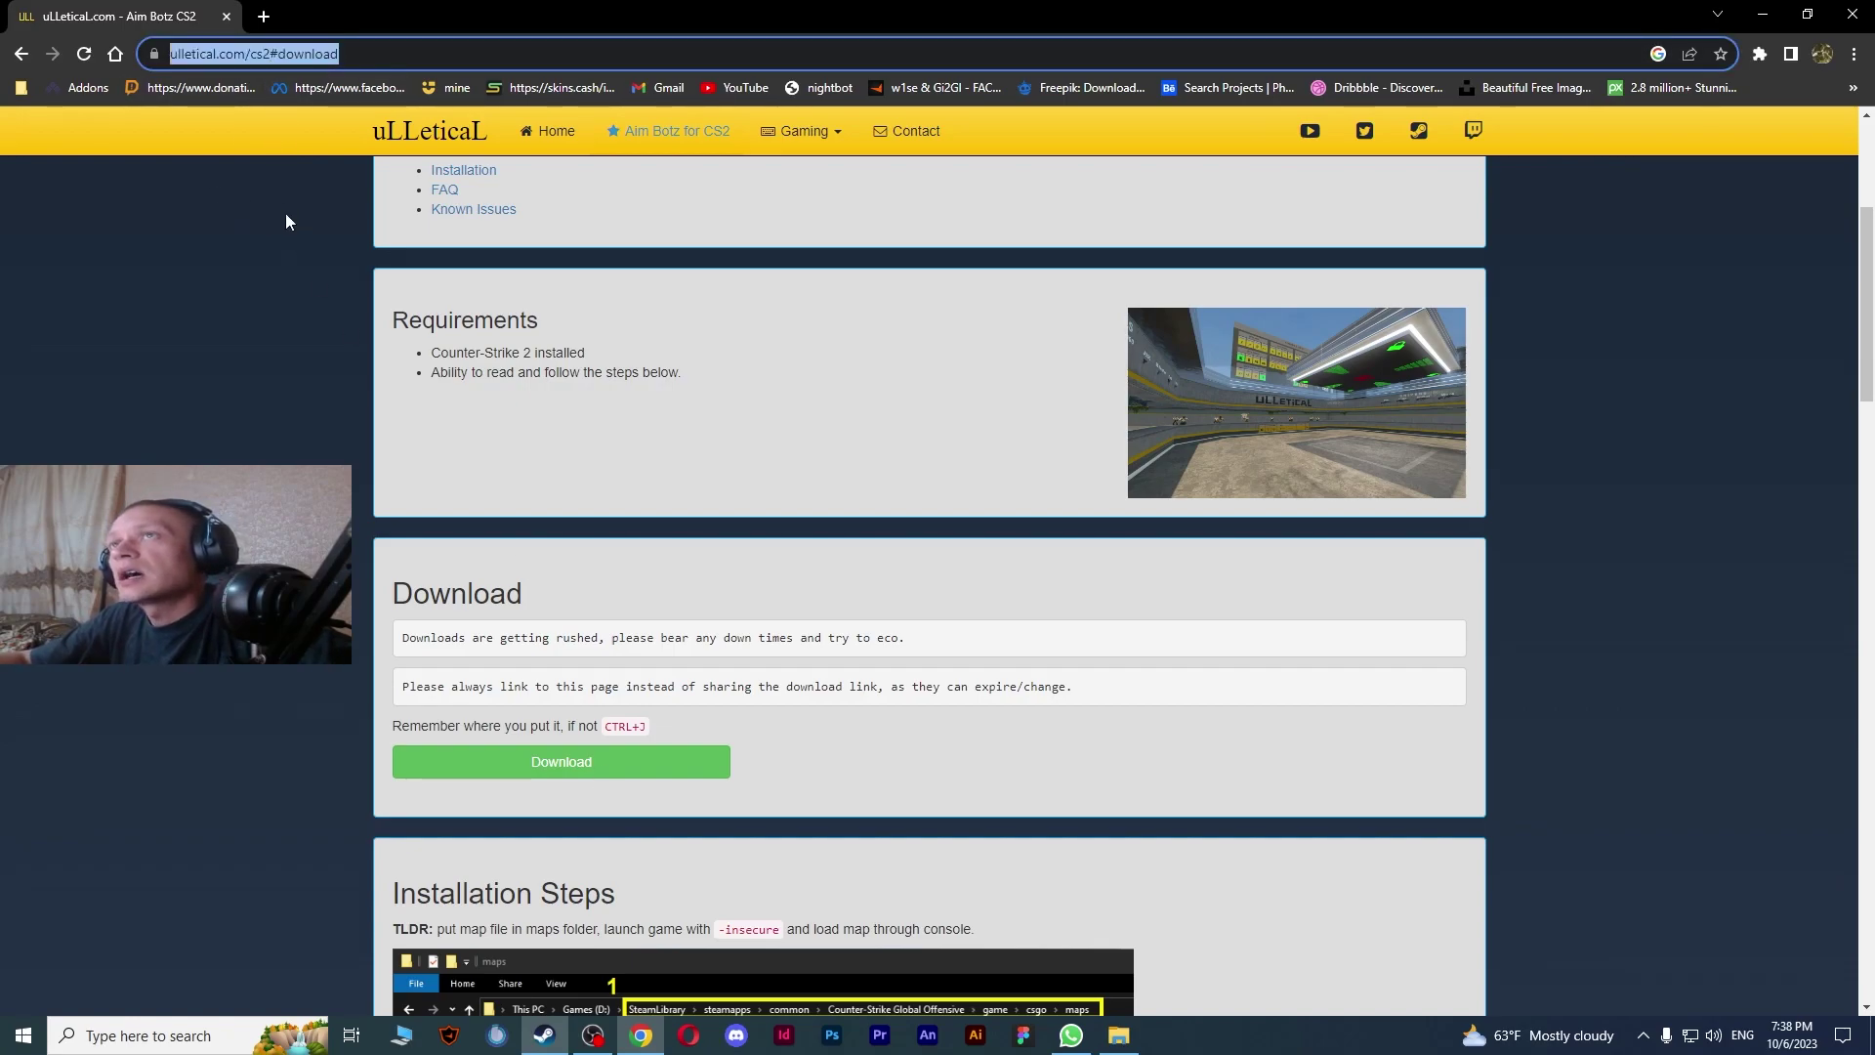
{"action": "left_click", "coordinate": [435, 131]}
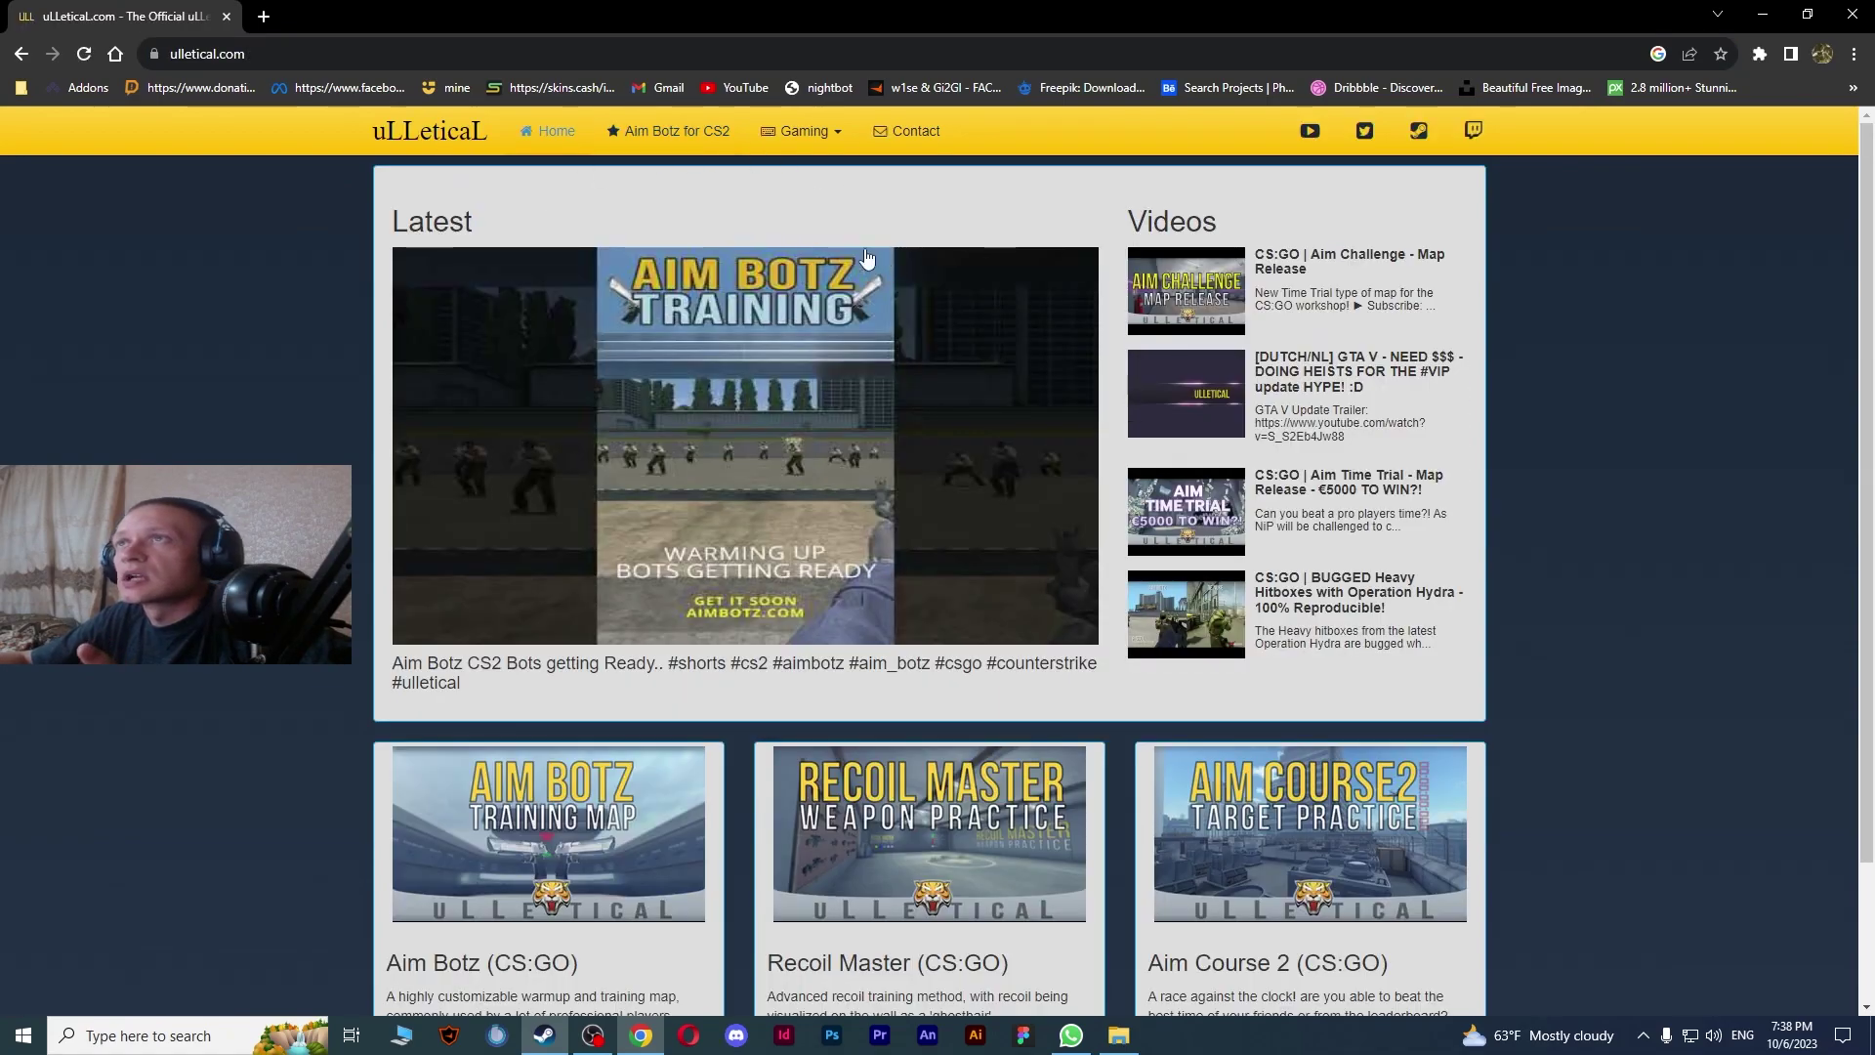
{"action": "left_click", "coordinate": [674, 135]}
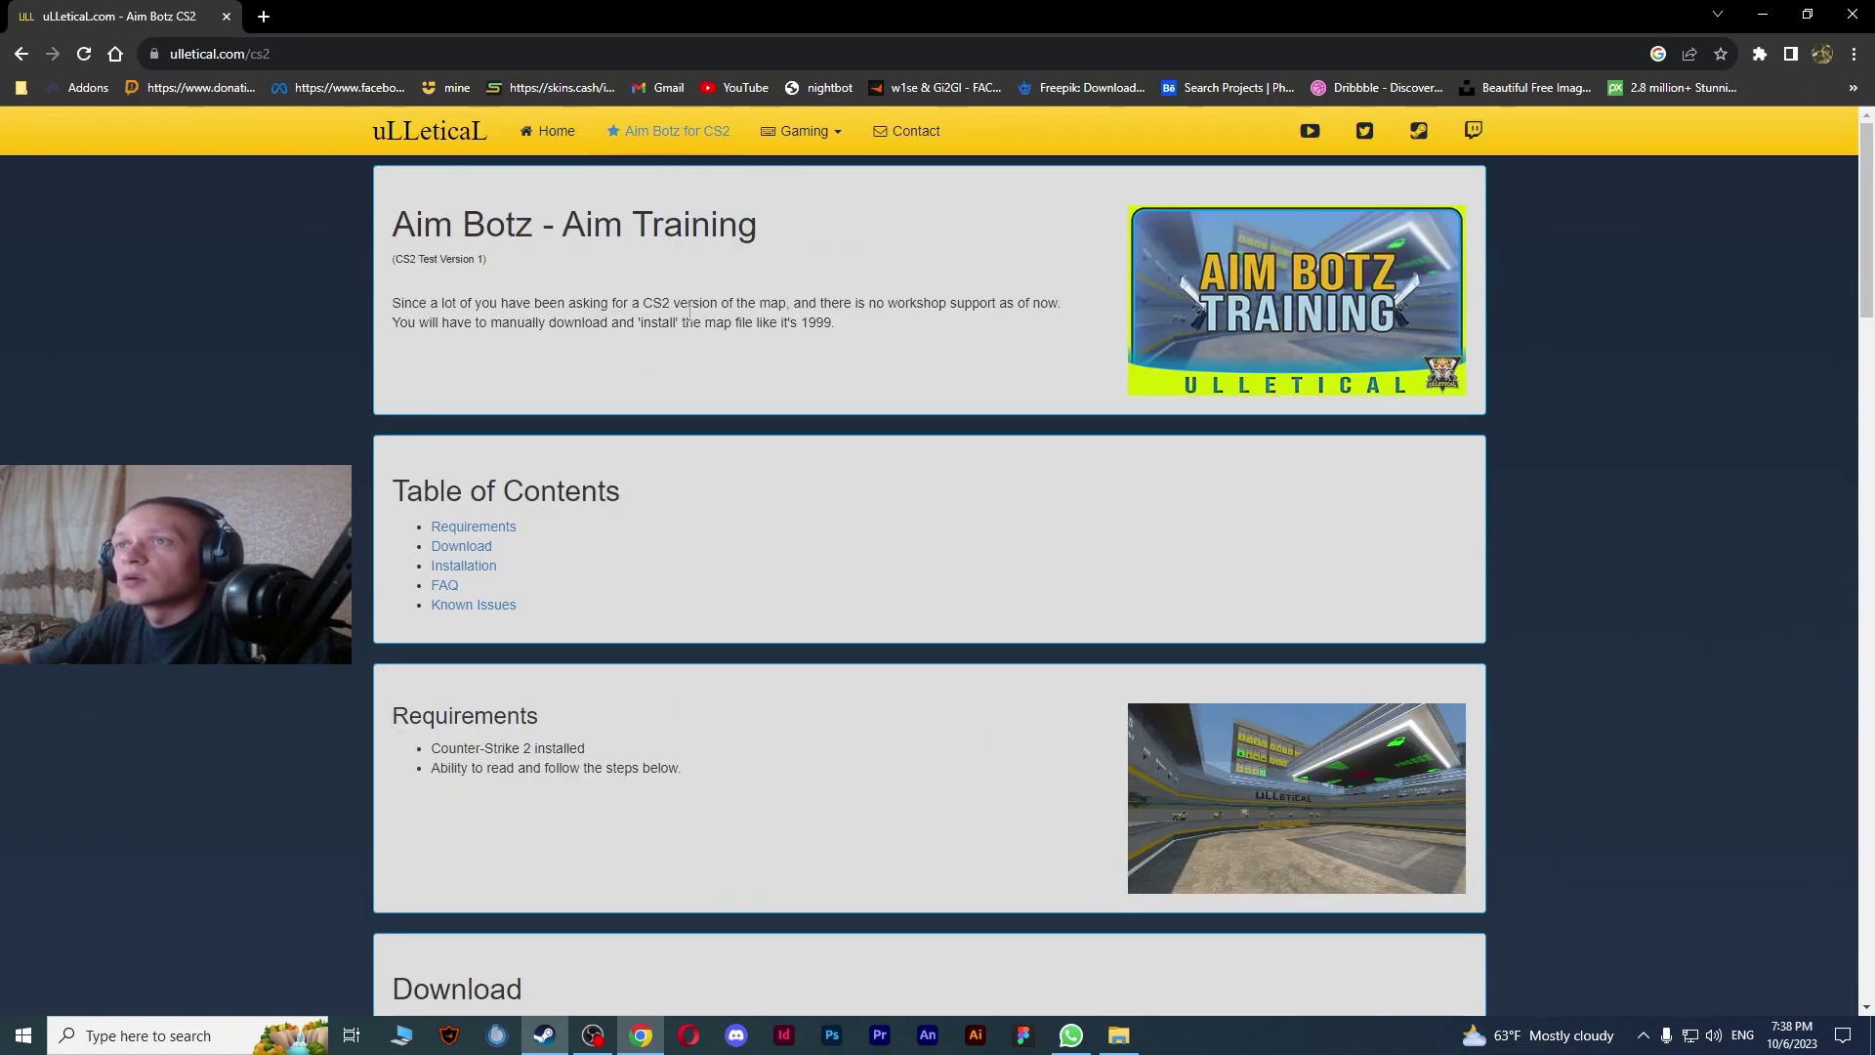
{"action": "left_click", "coordinate": [474, 547]}
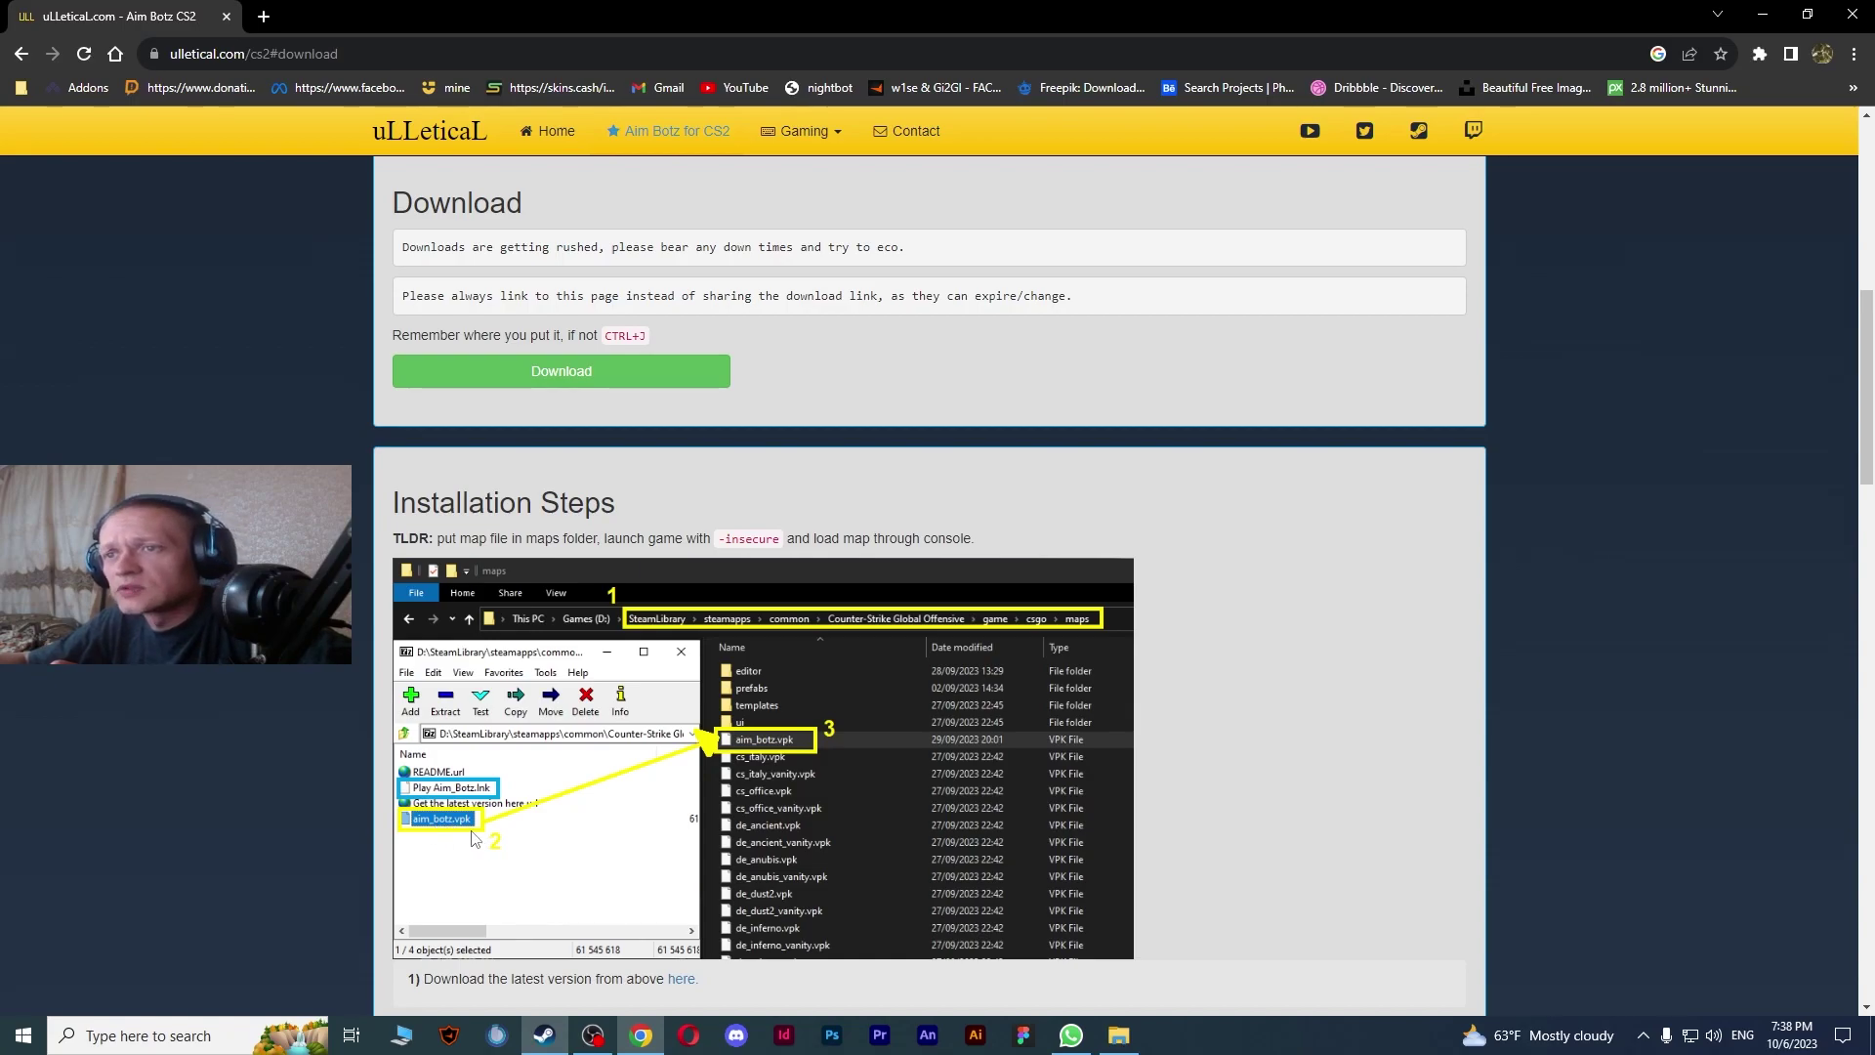
- Switch to File Explorer and select aim_botz.vpk in the csgo maps folder
{"action": "left_click", "coordinate": [1119, 1036]}
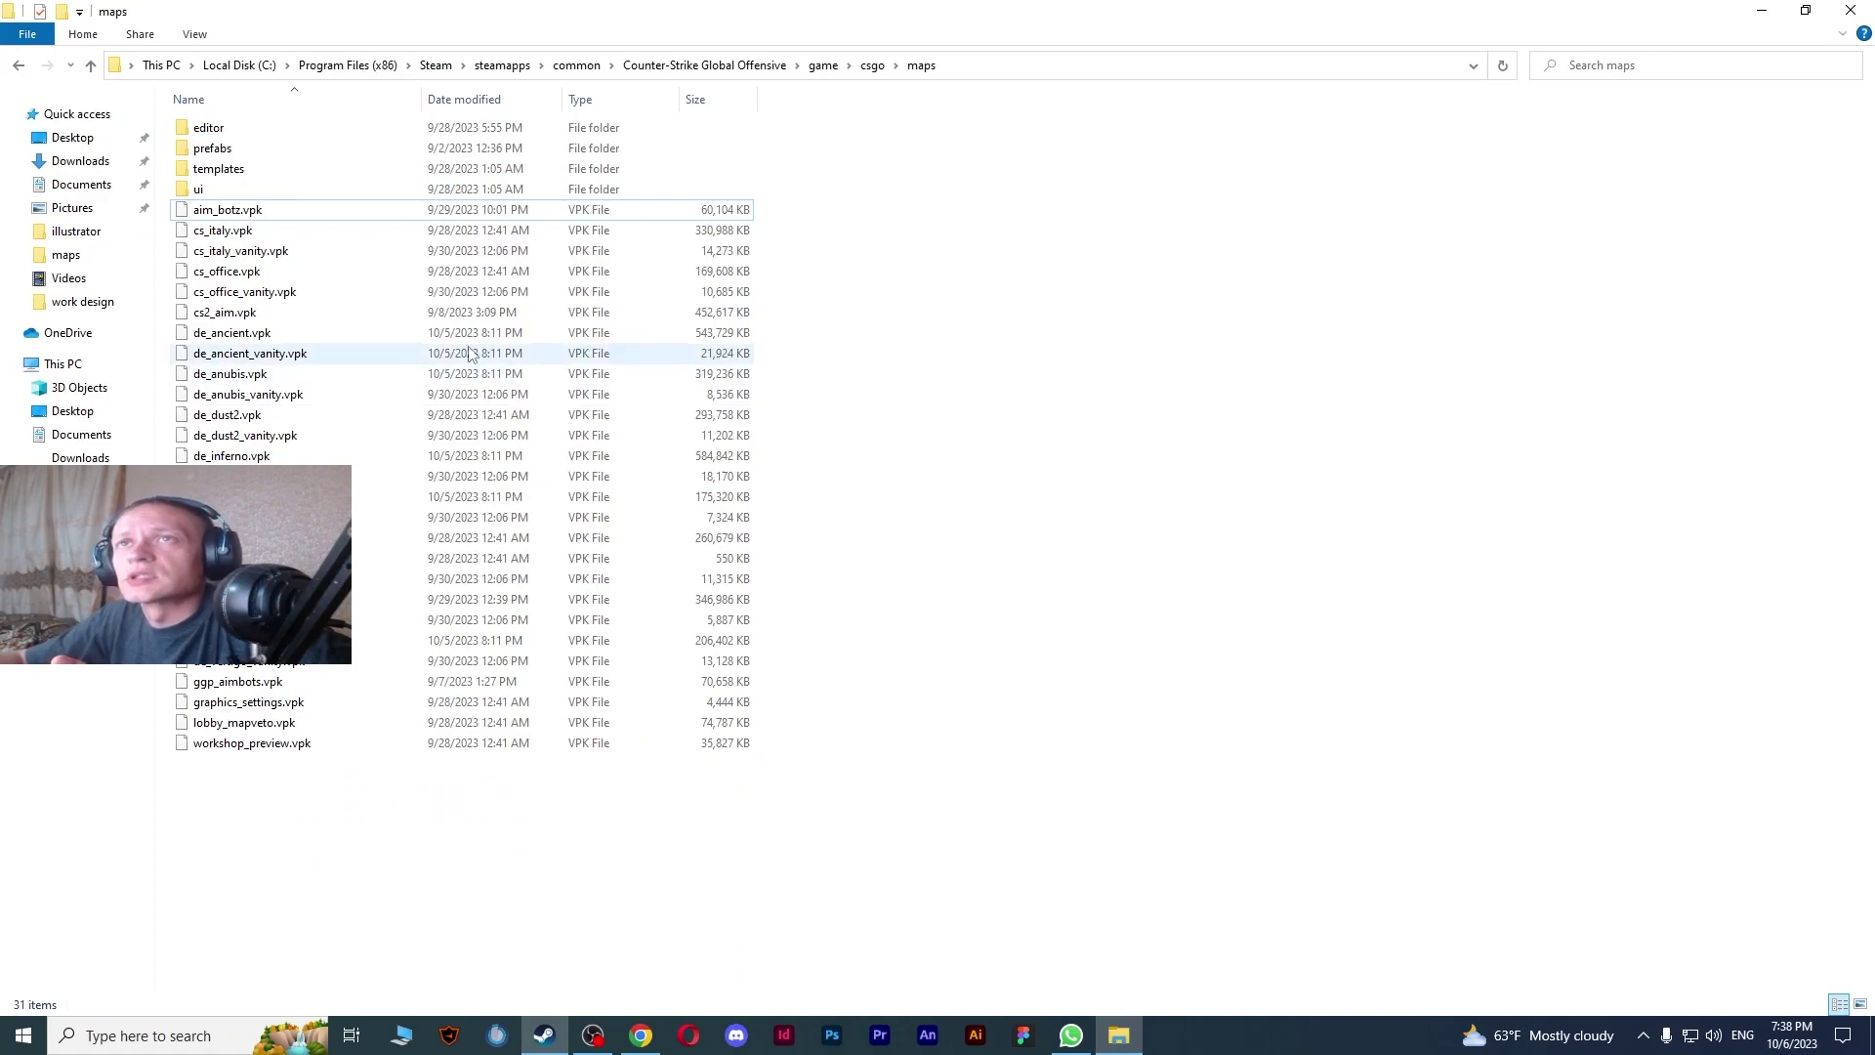
{"action": "left_click", "coordinate": [309, 213]}
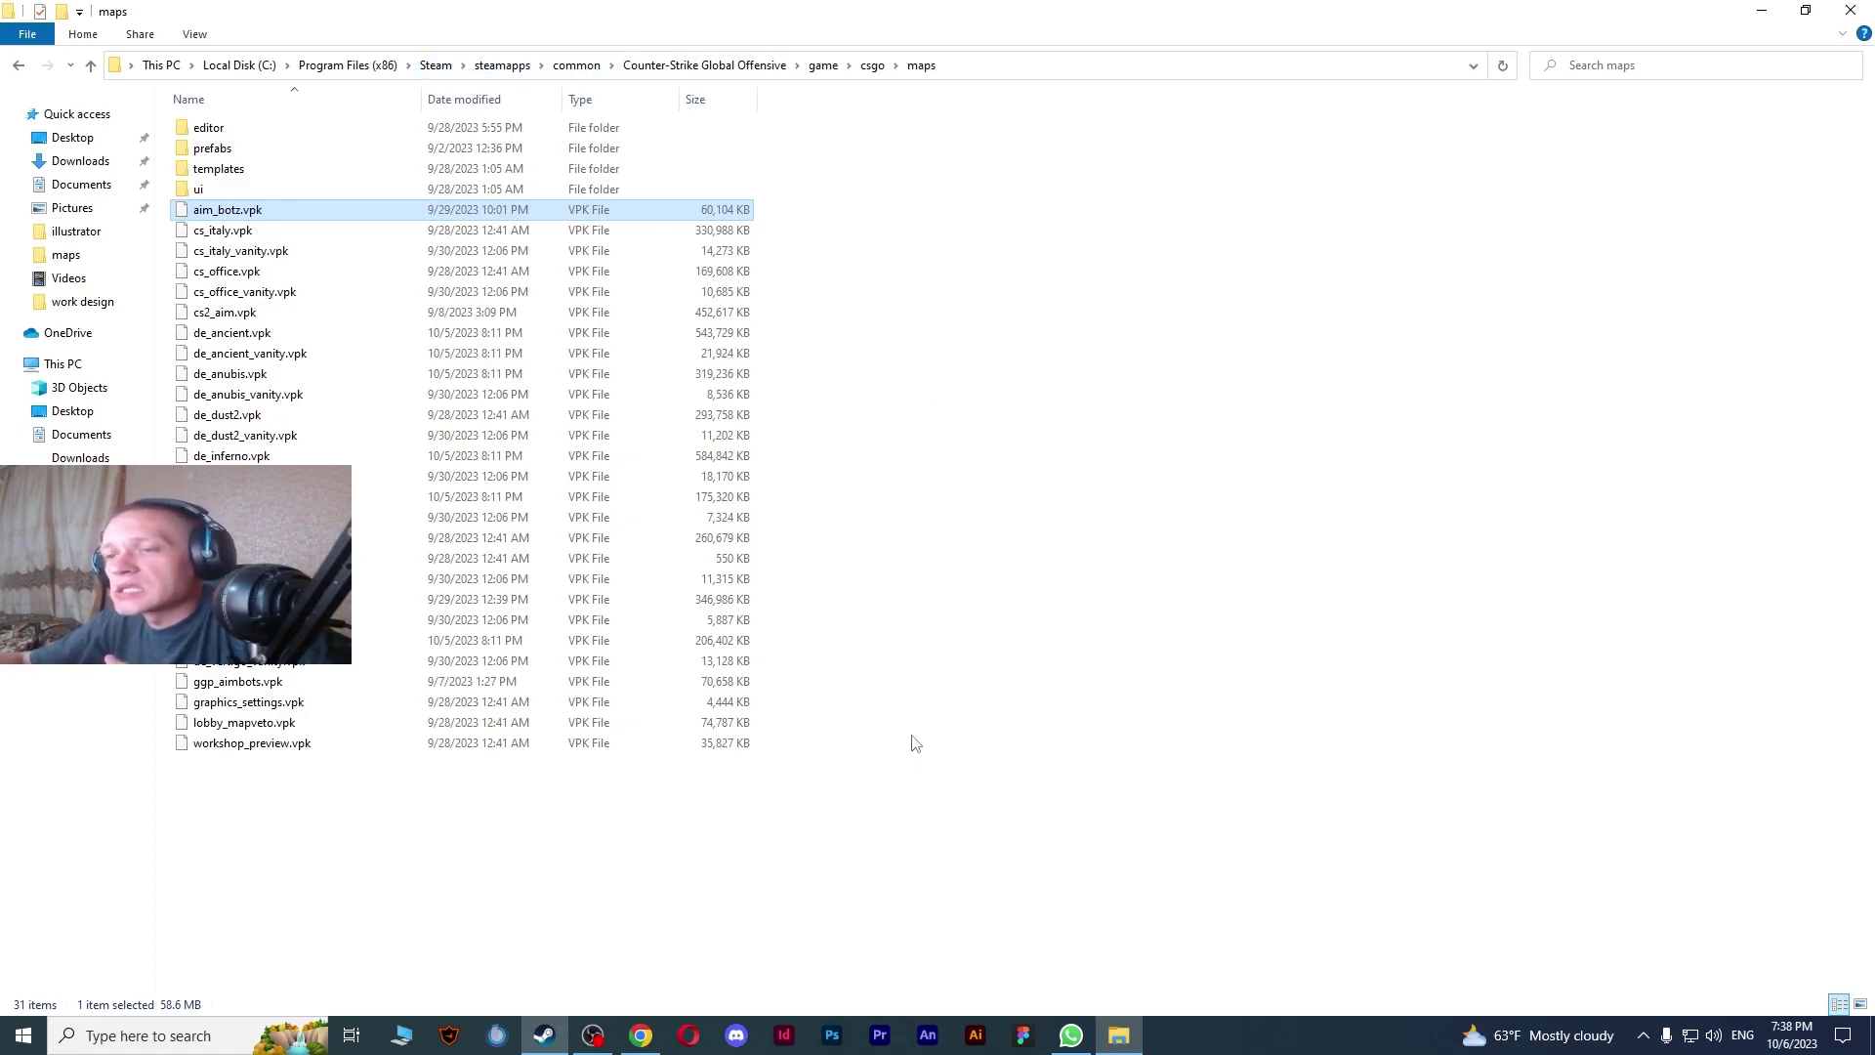
- Switch to Steam and add -insecure at the start of Counter-Strike 2's launch options
{"action": "key", "text": "alt+Tab"}
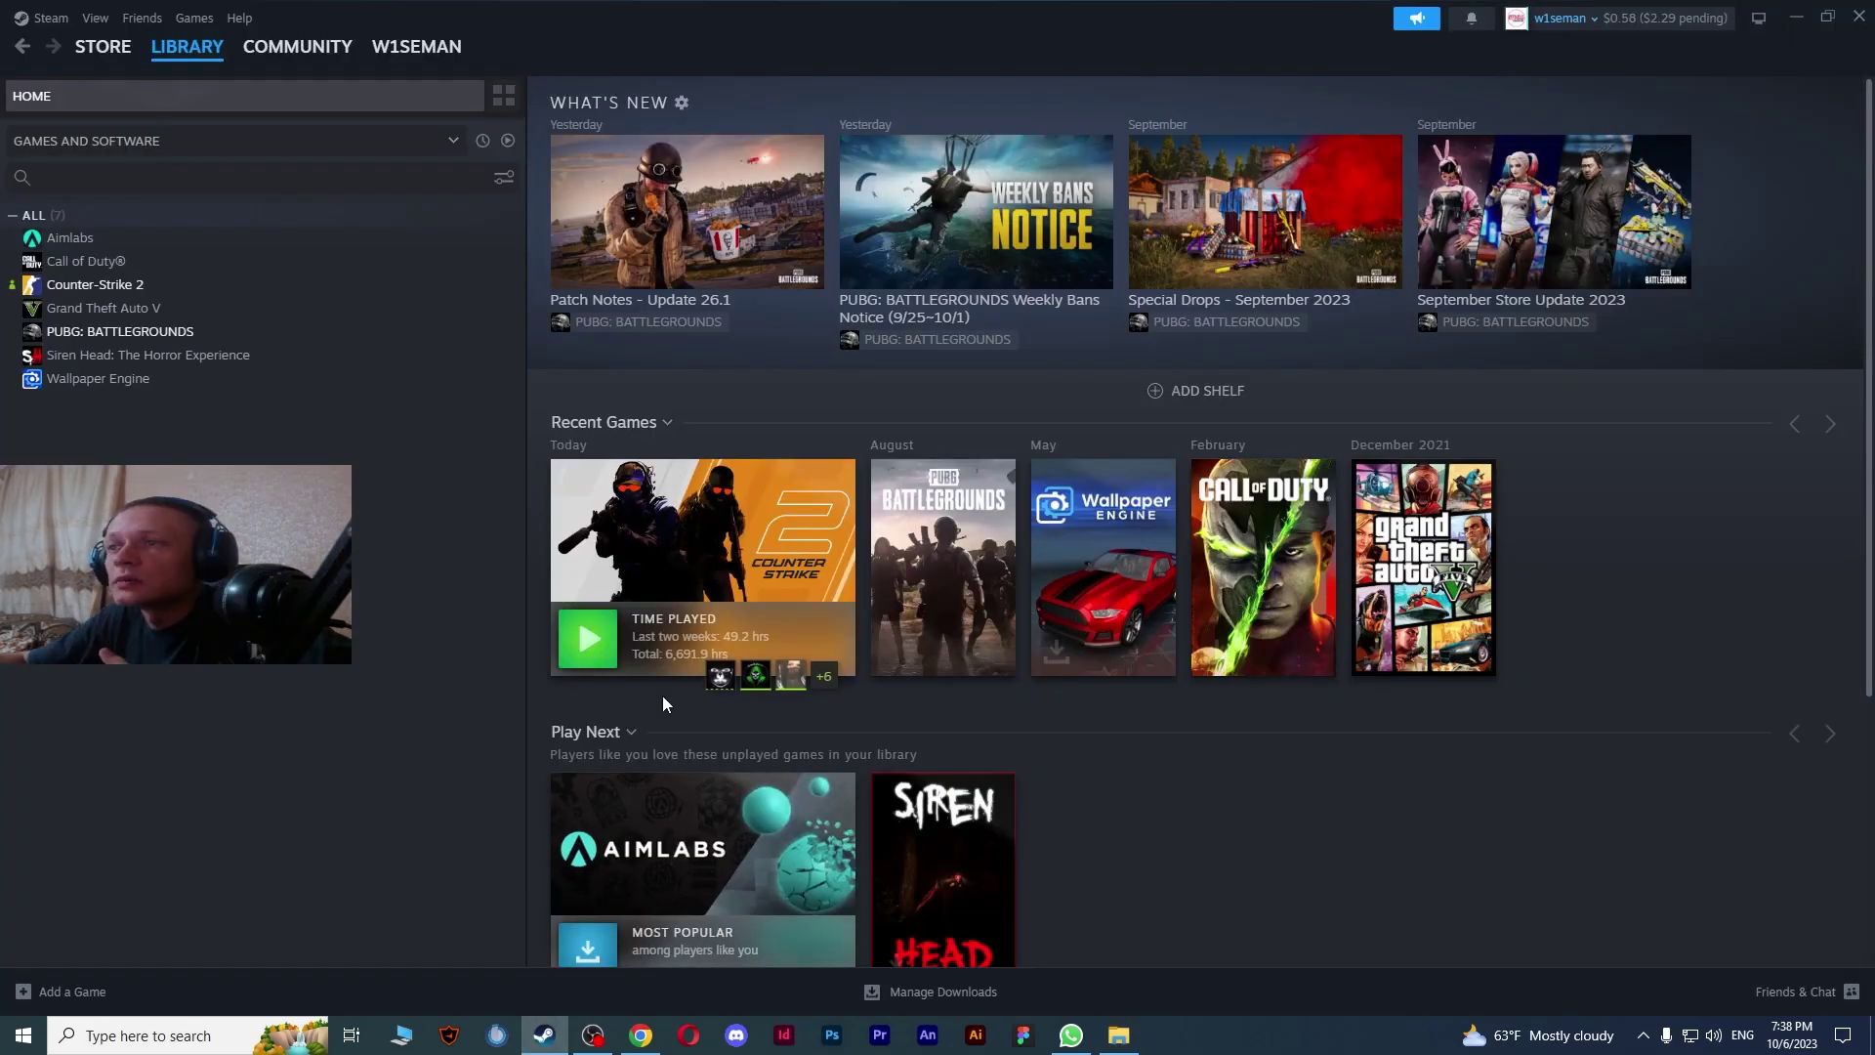
{"action": "left_click", "coordinate": [72, 286]}
{"action": "right_click", "coordinate": [70, 283]}
{"action": "left_click", "coordinate": [157, 435]}
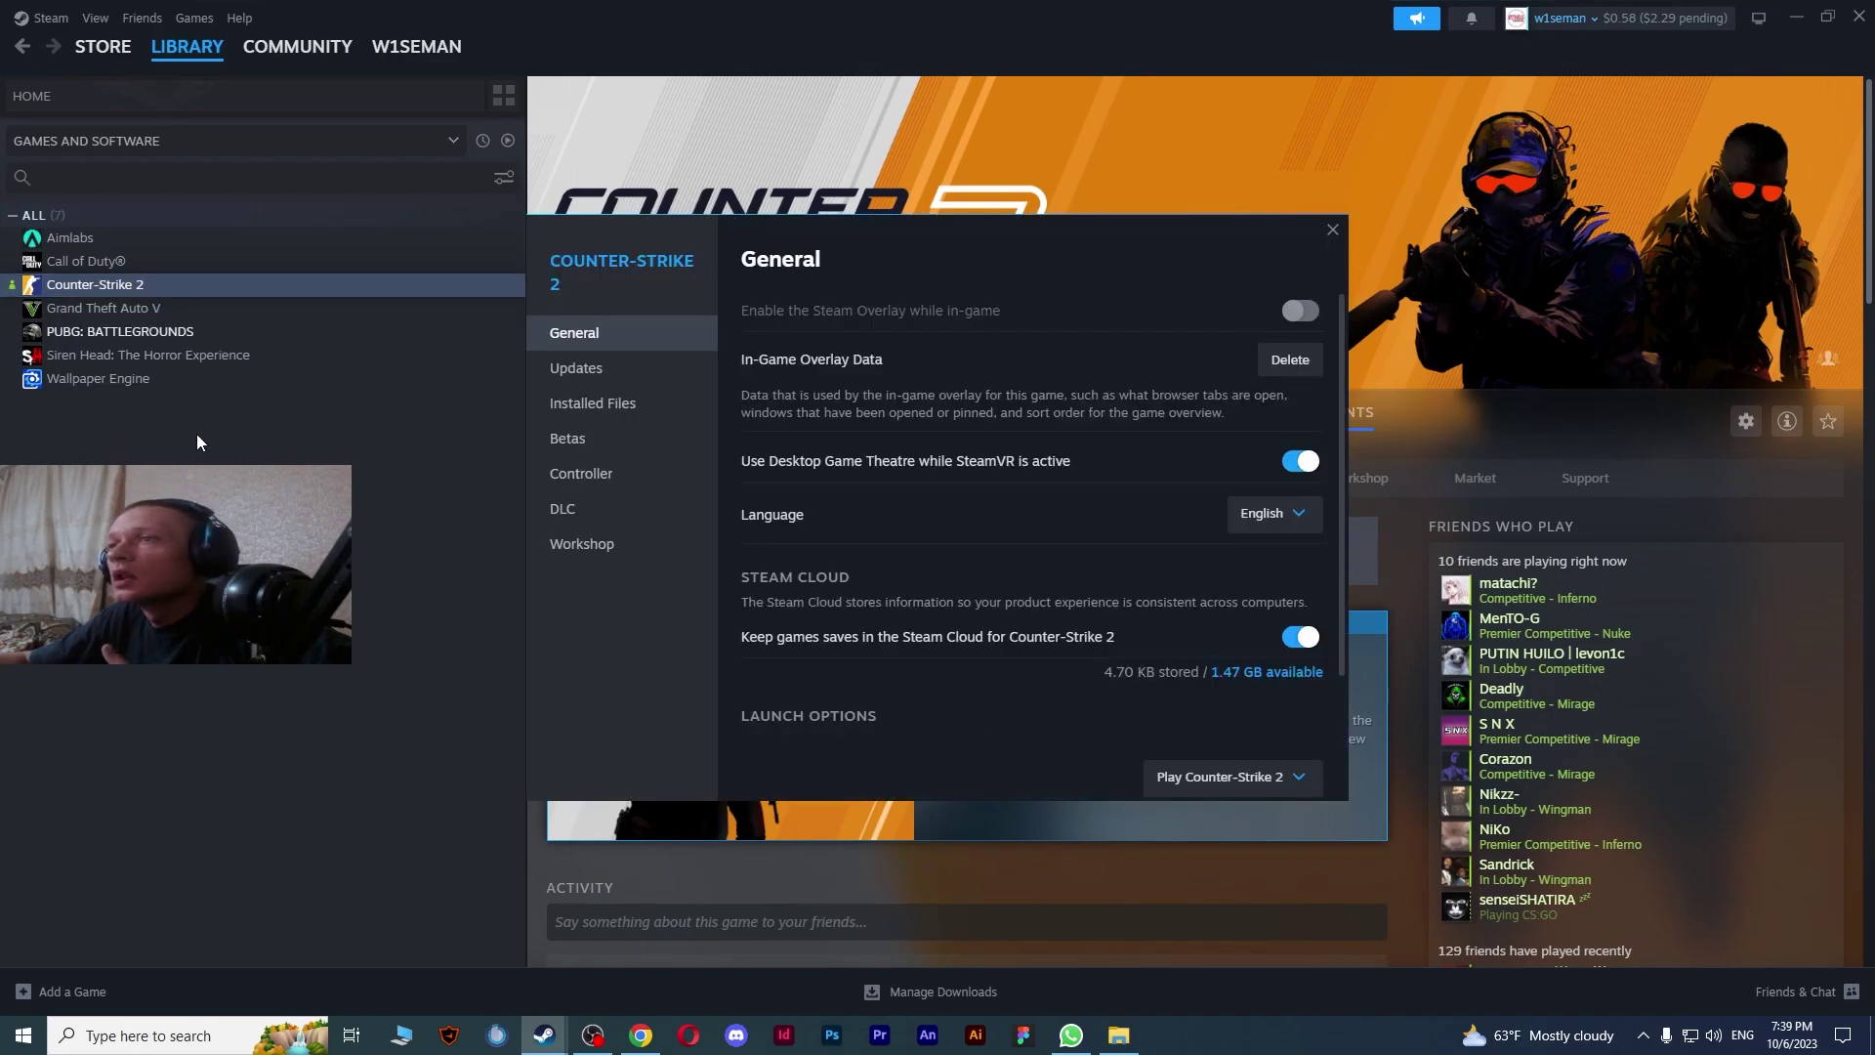
{"action": "scroll", "coordinate": [874, 468], "scroll_direction": "down", "scroll_amount": 2}
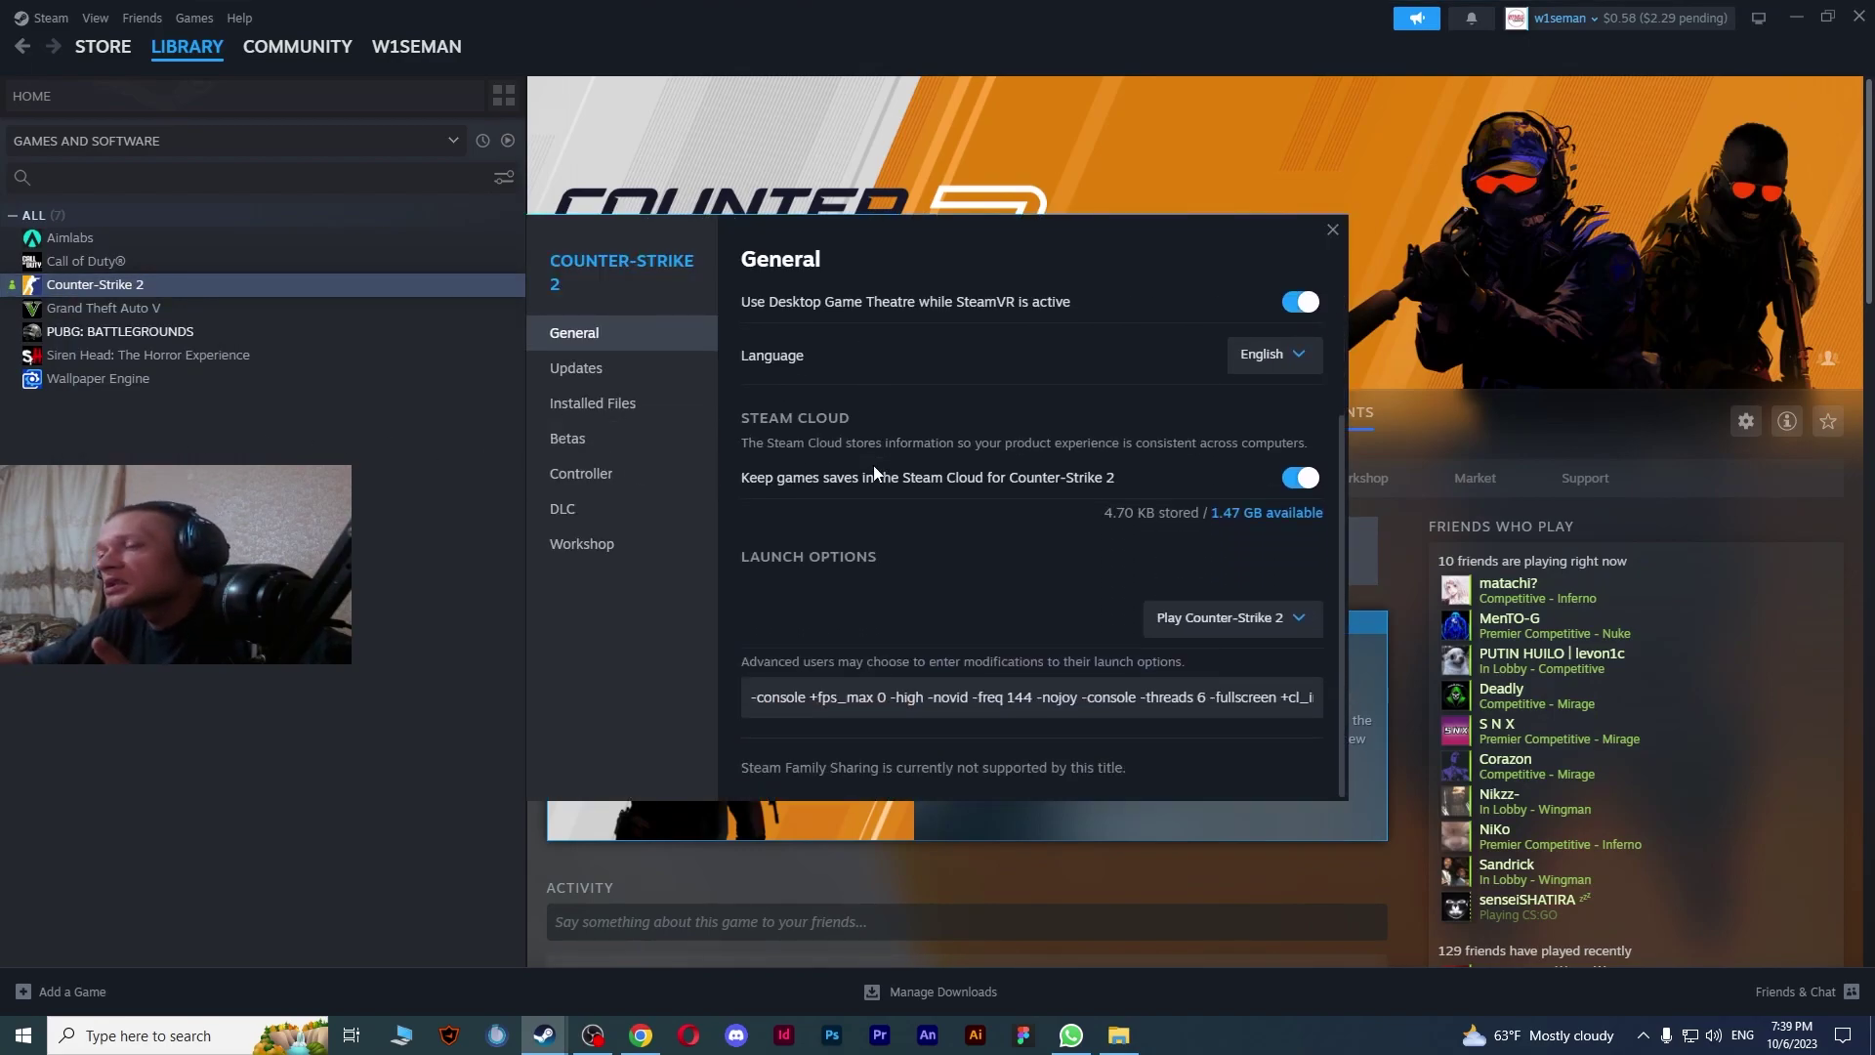
{"action": "left_click", "coordinate": [748, 699]}
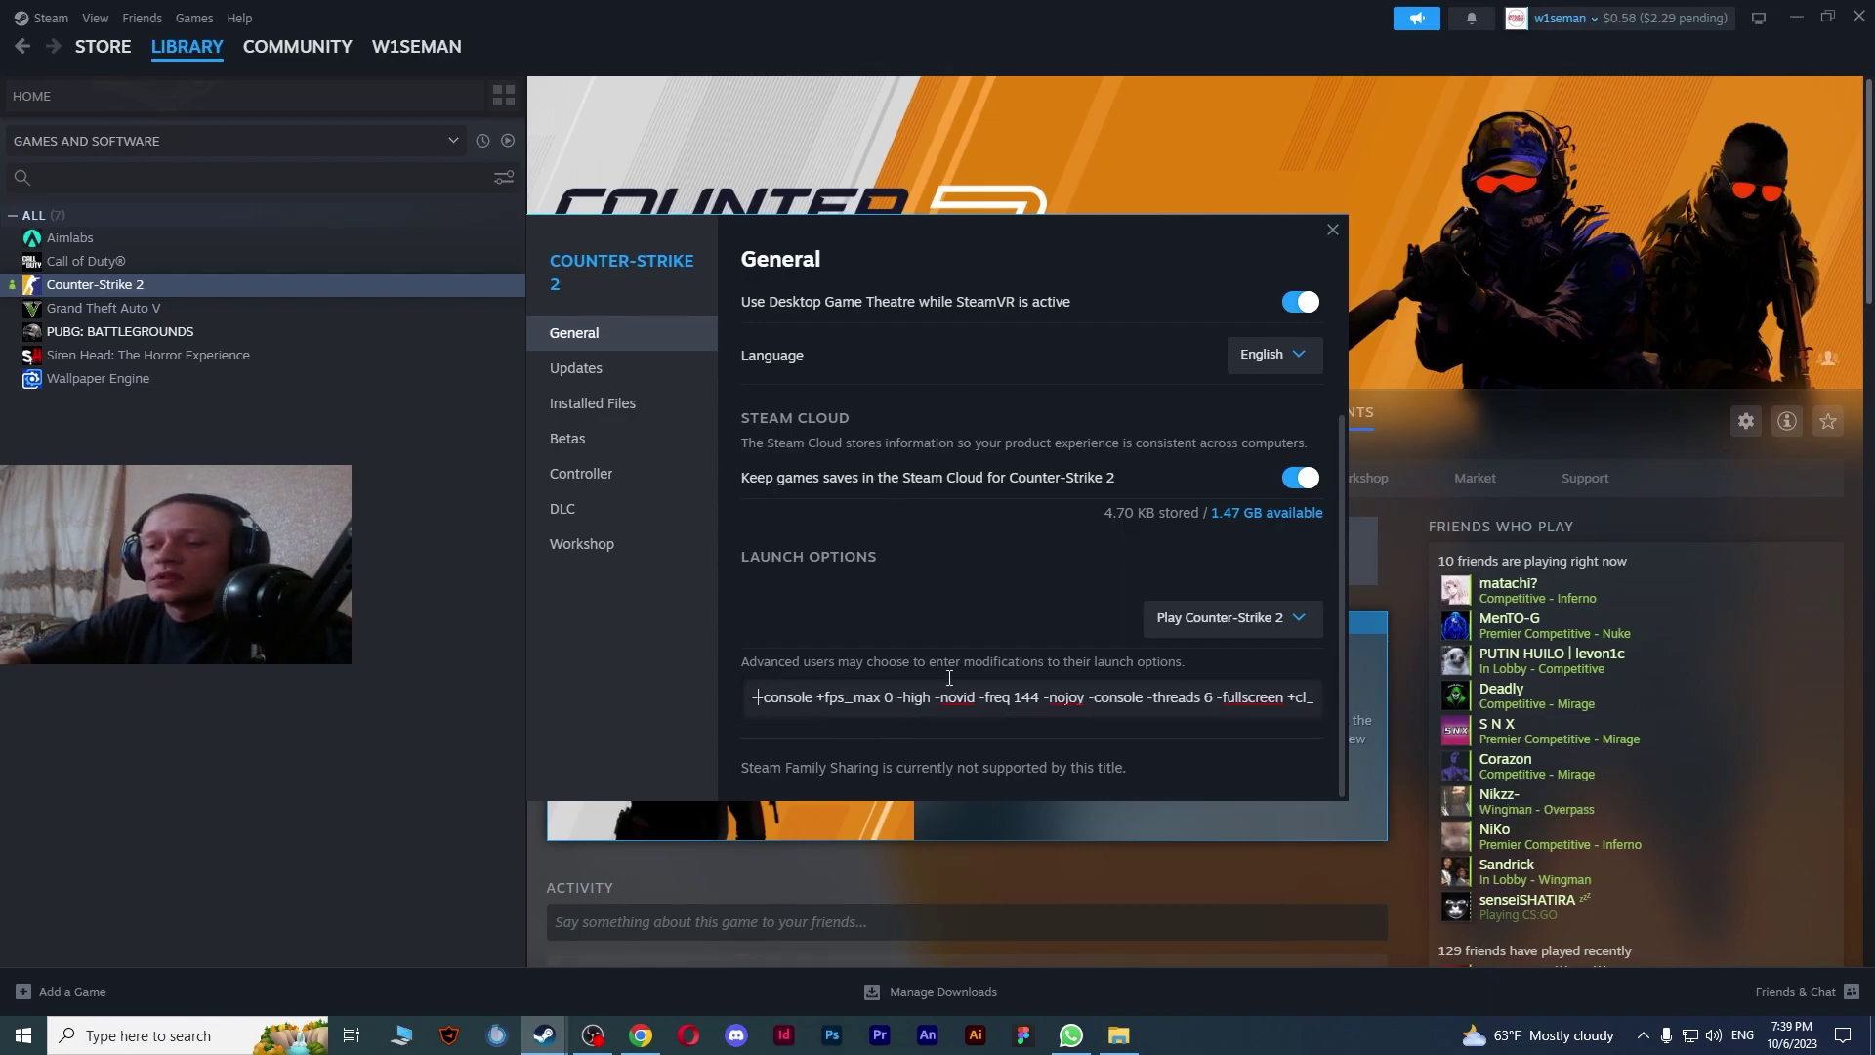
{"action": "type", "text": "-insecure"}
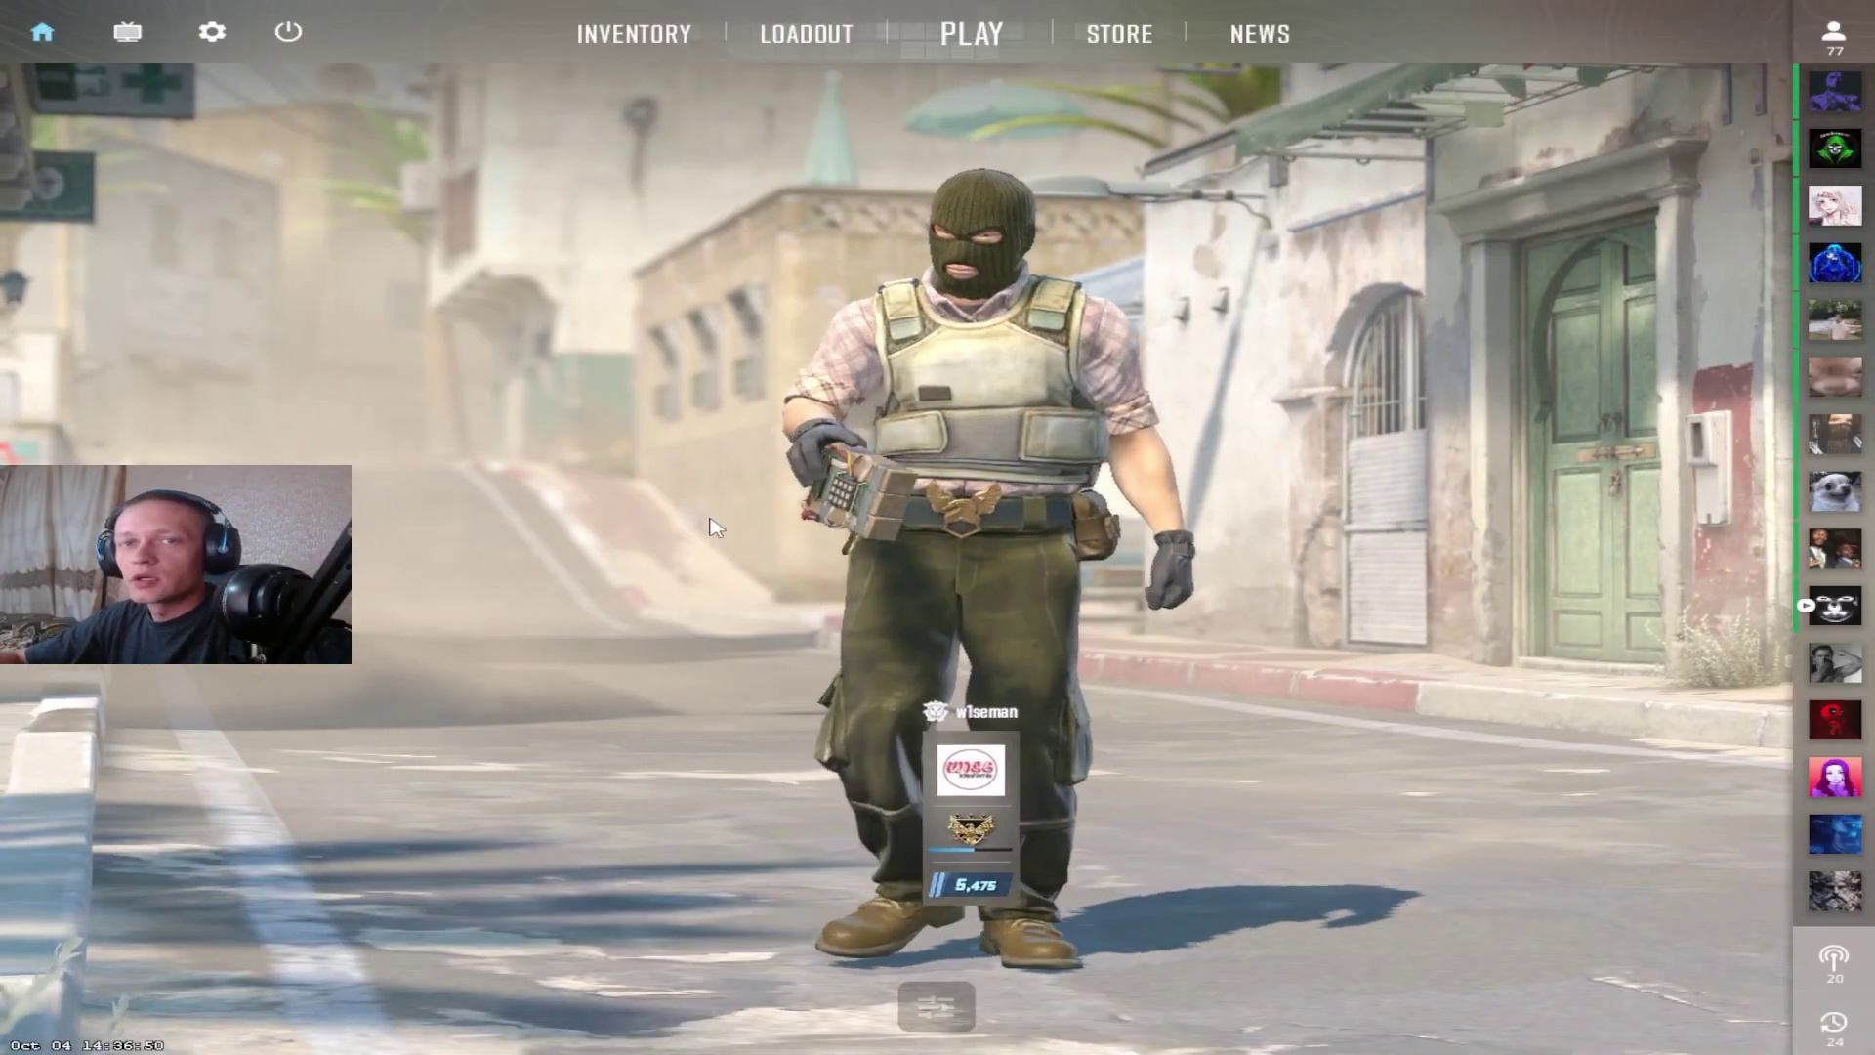
- In Counter-Strike 2, load the training map with the console command "map aim_botz" and close the console
{"action": "key", "text": "grave"}
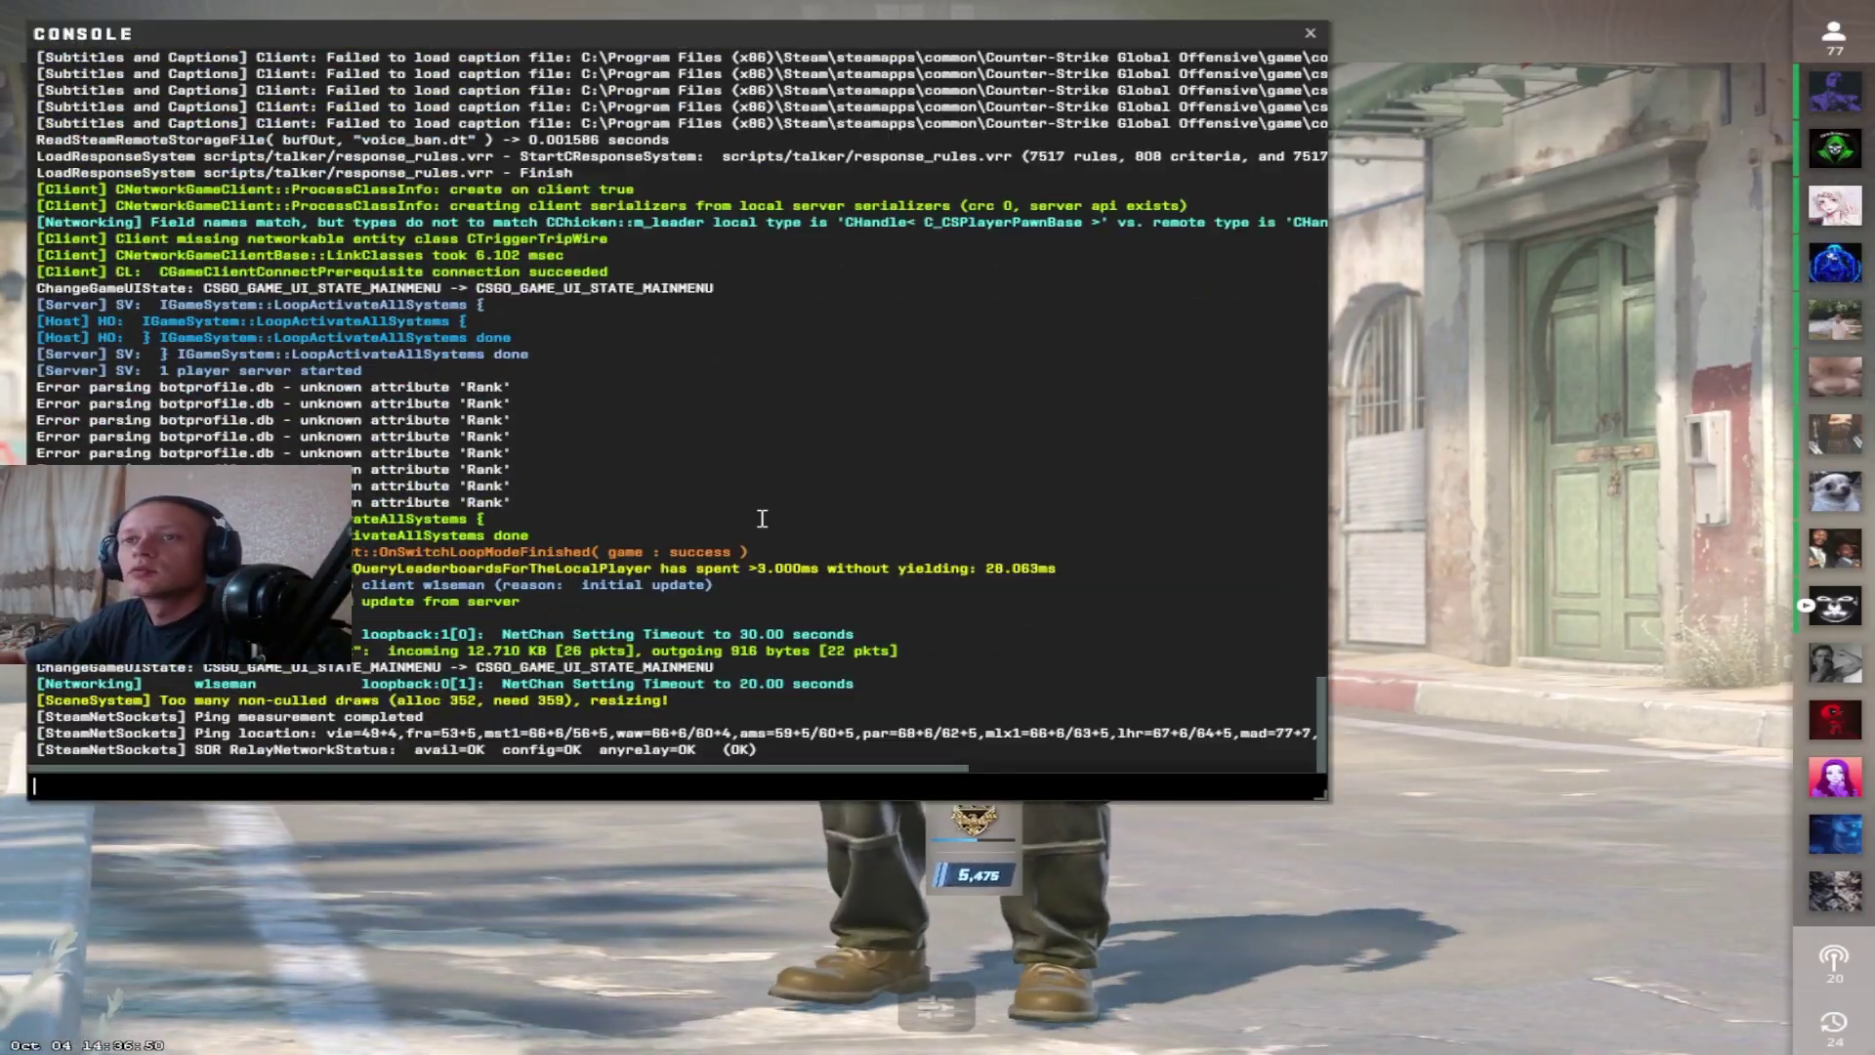
{"action": "type", "text": "map"}
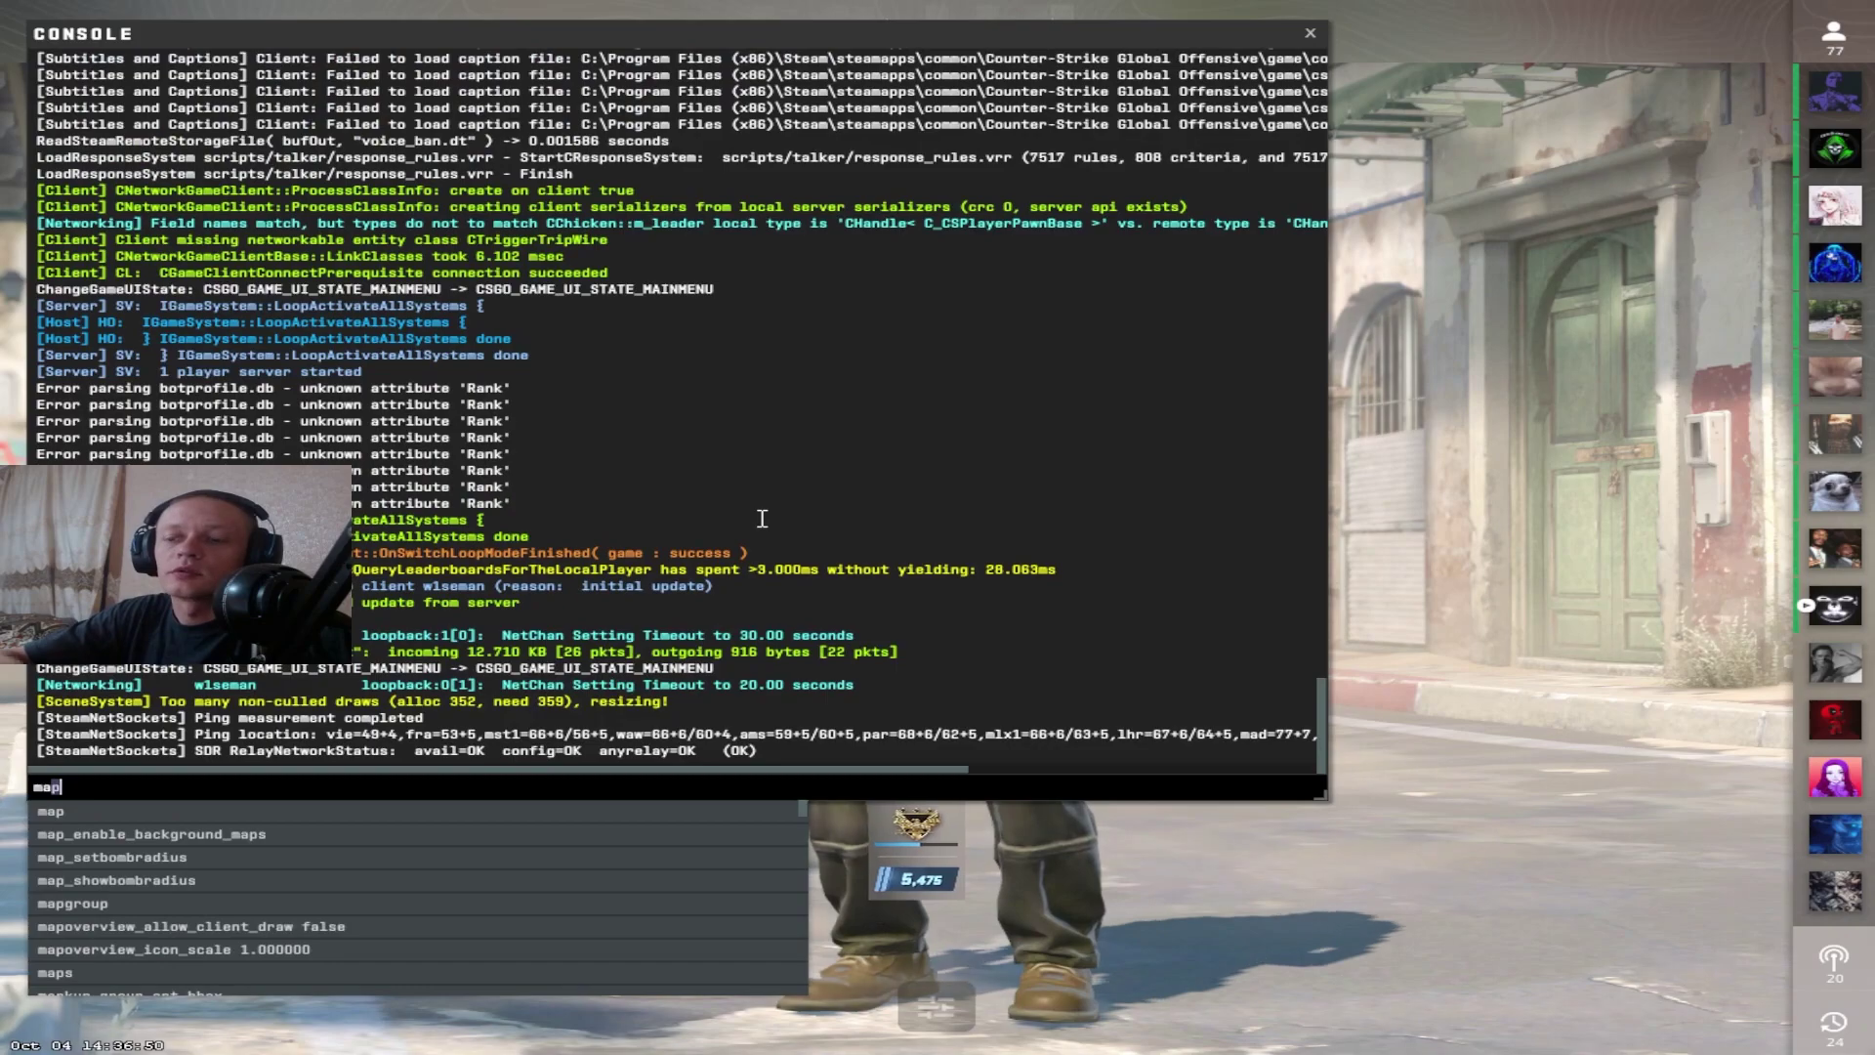
{"action": "type", "text": " a"}
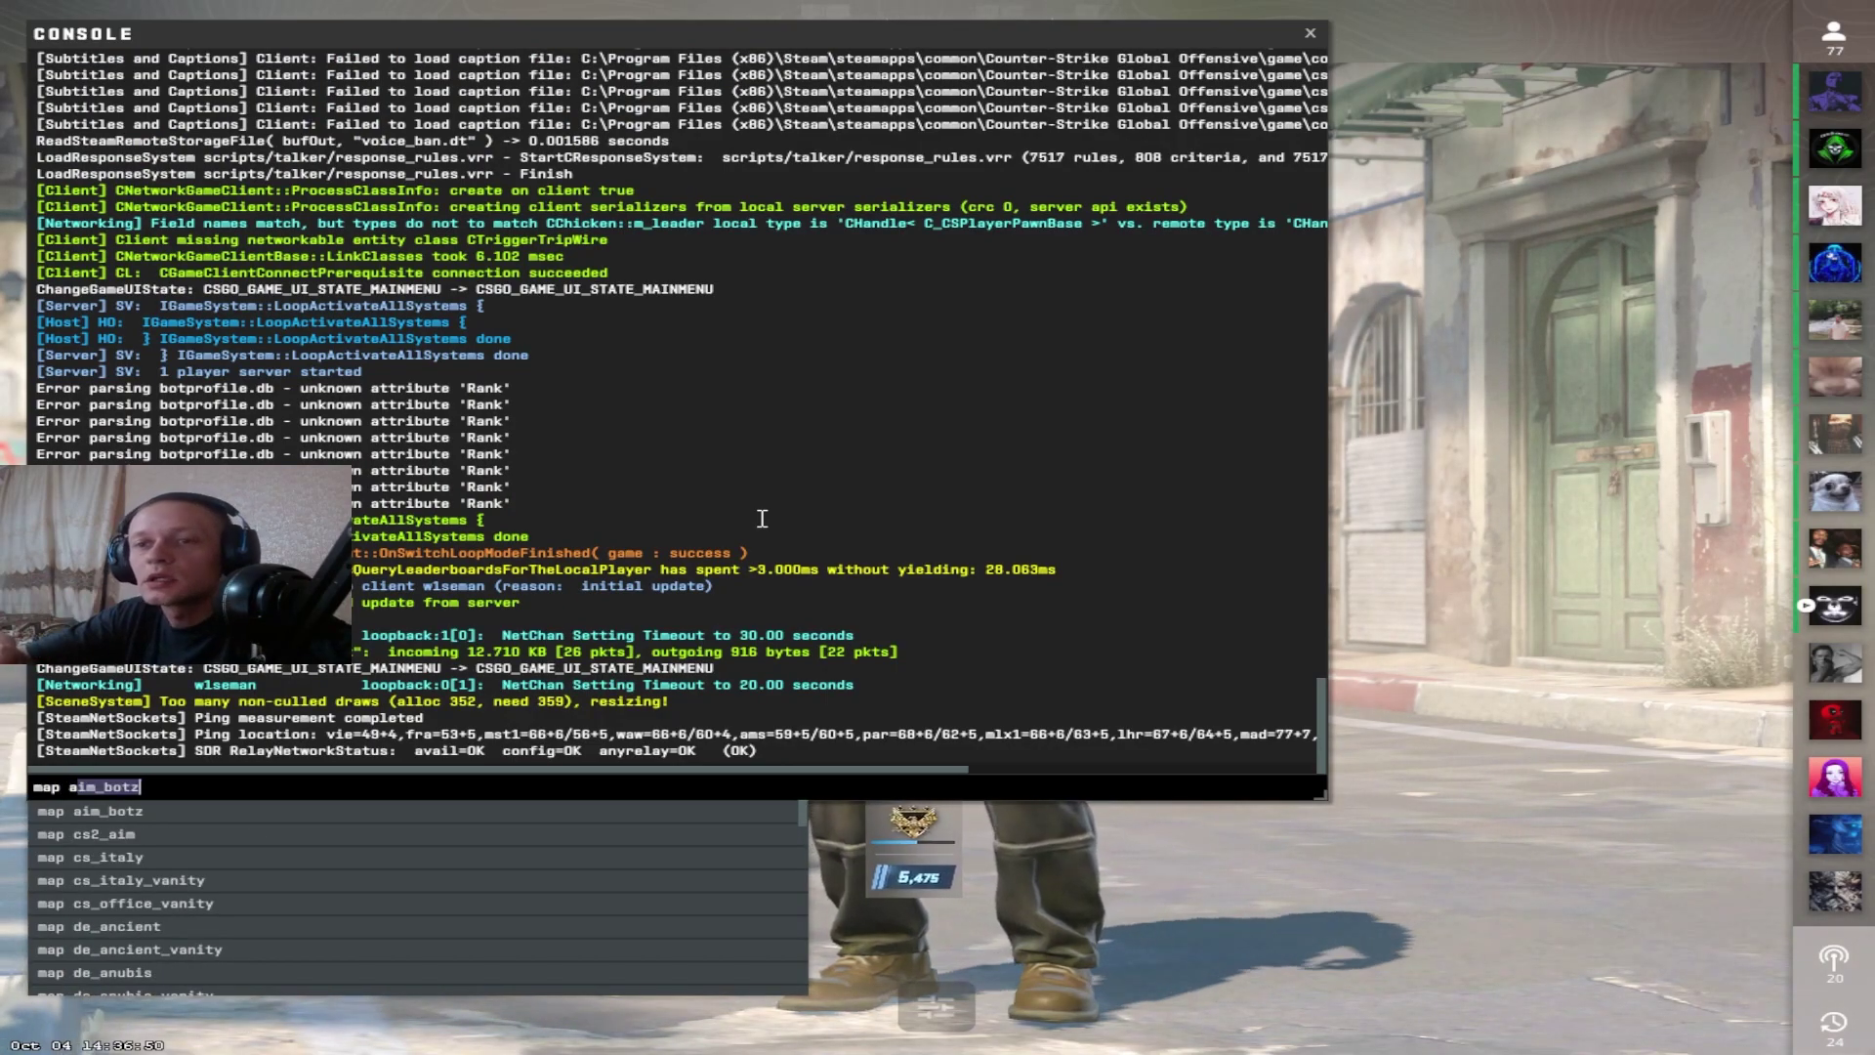
{"action": "key", "text": "Return"}
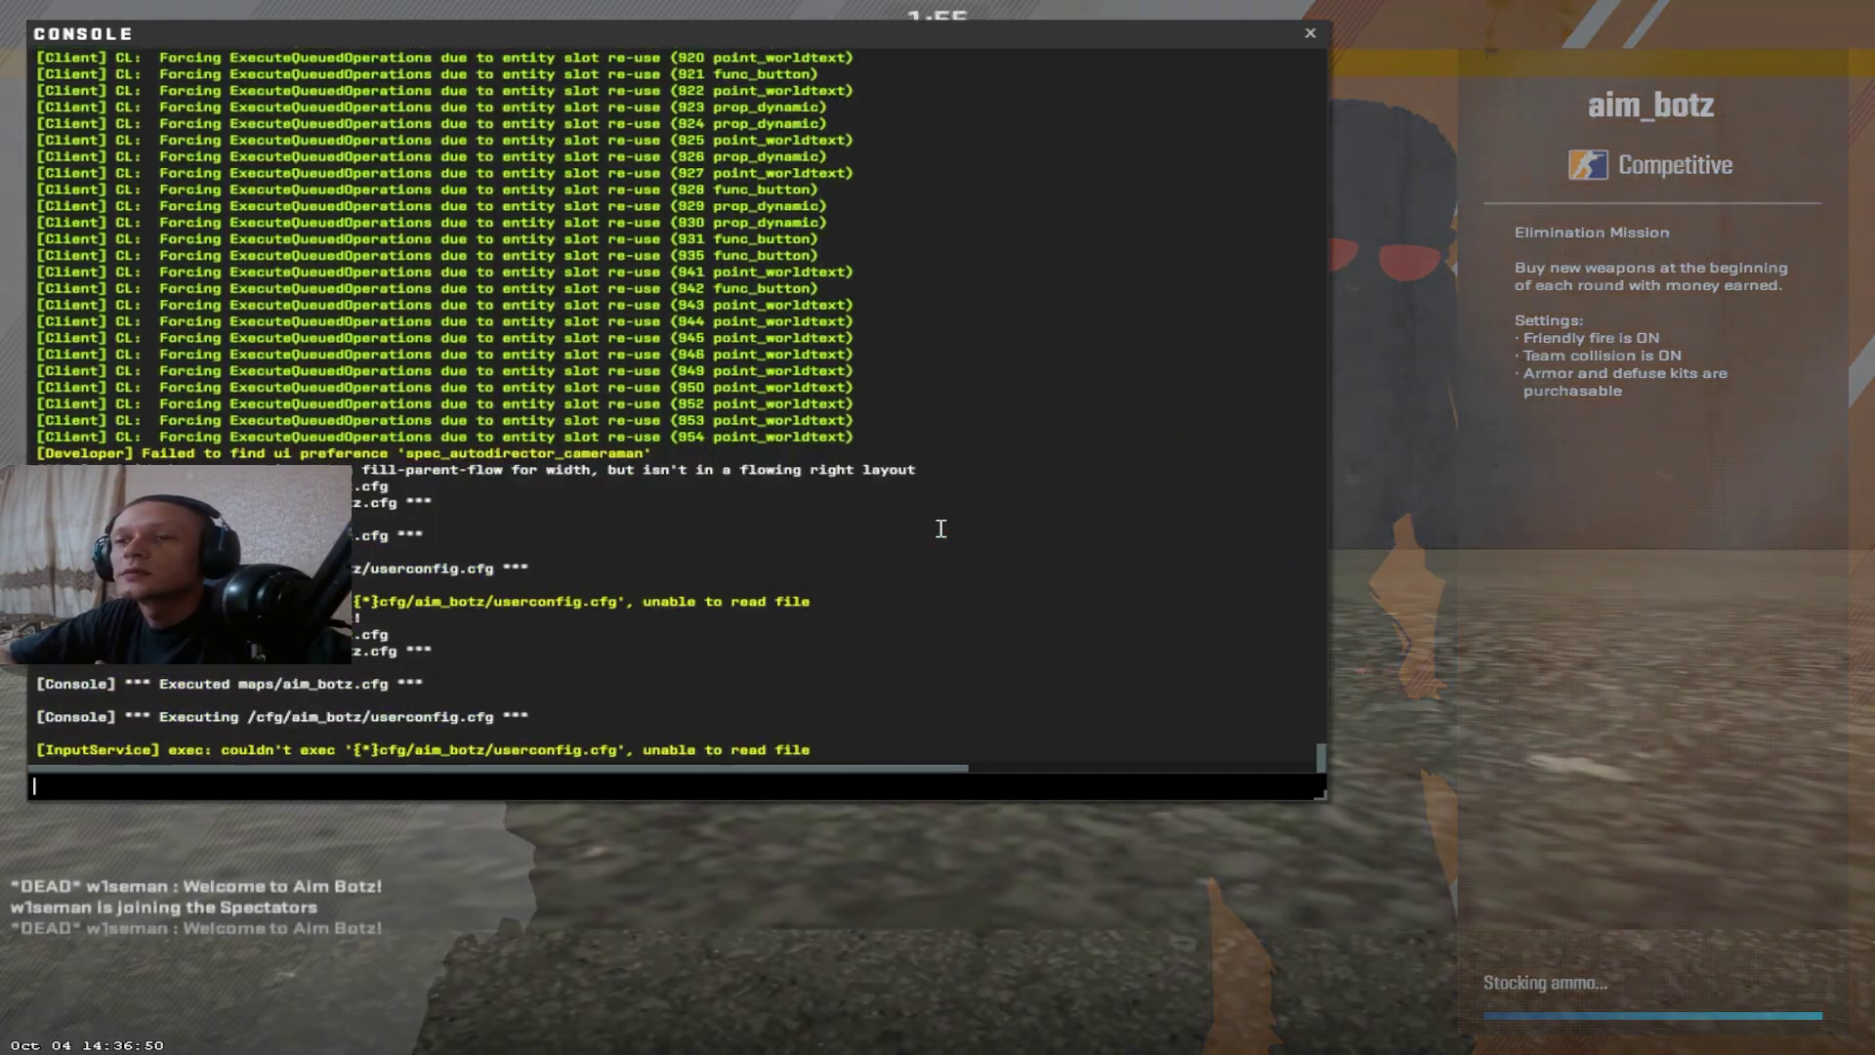
{"action": "key", "text": "grave"}
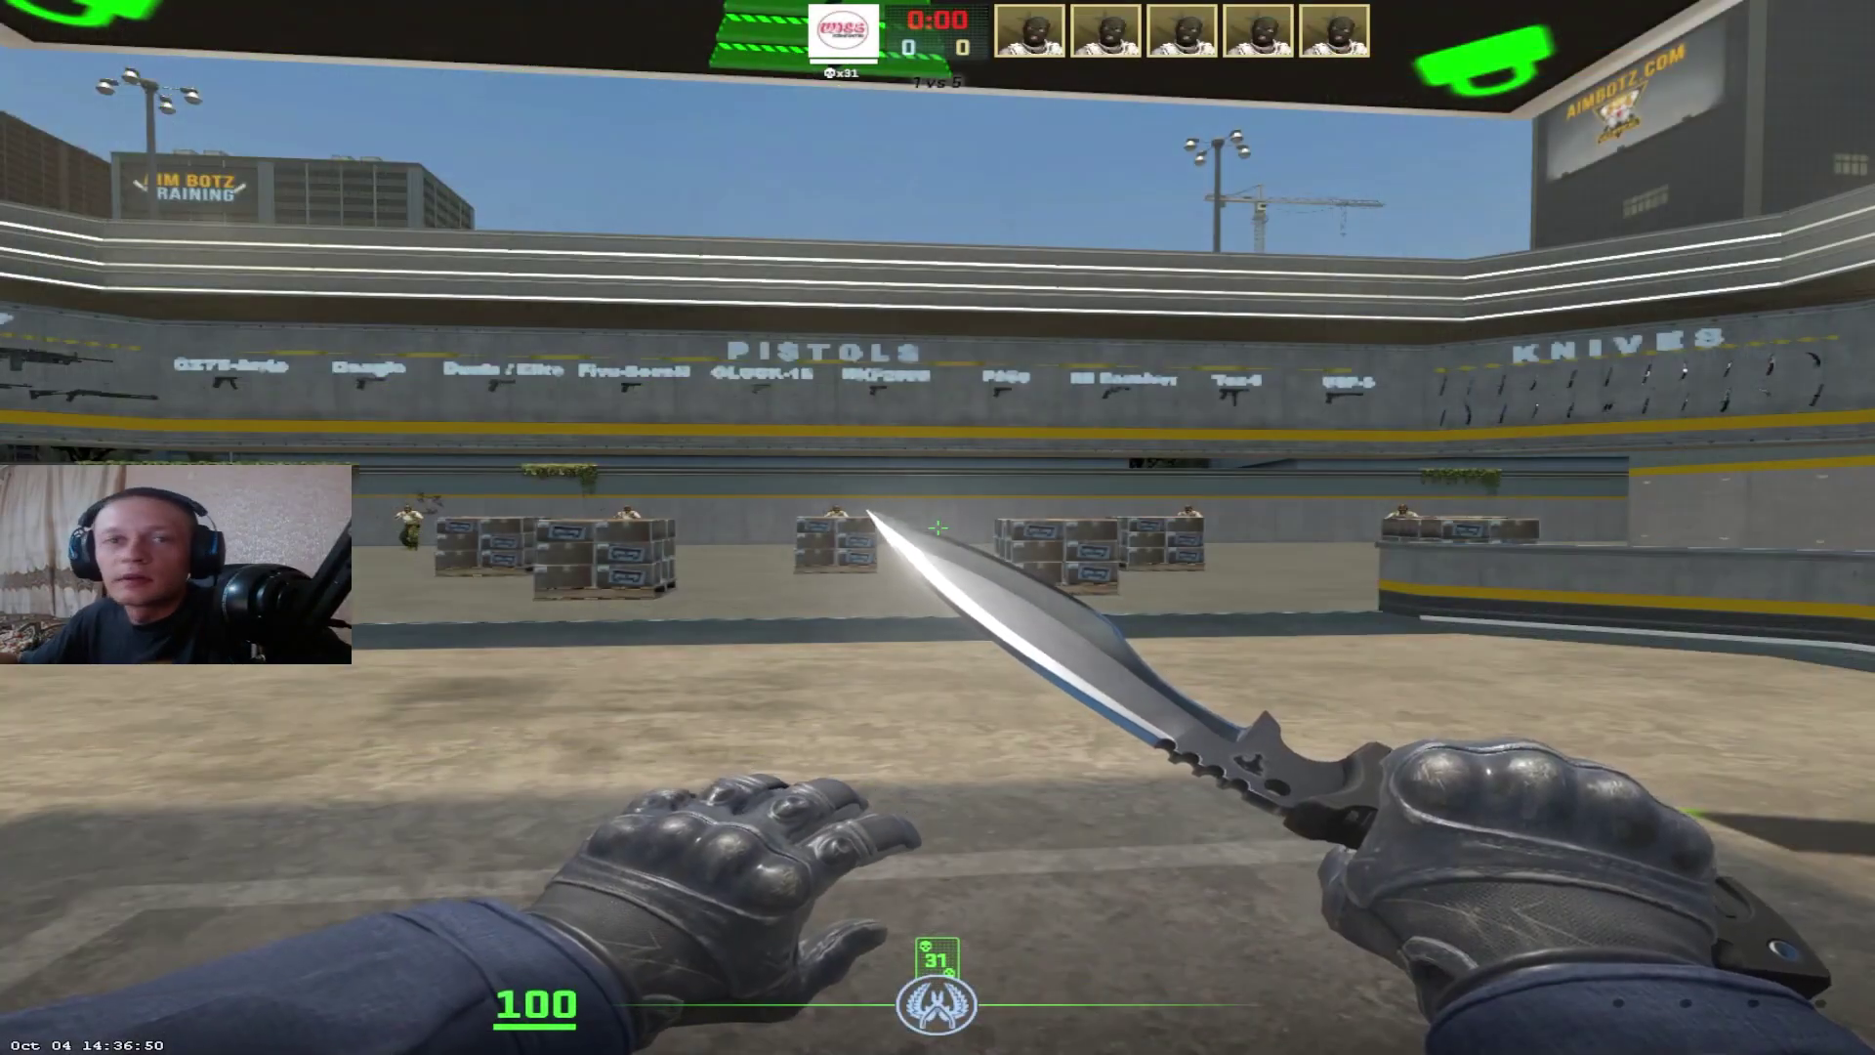
{"action": "key", "text": "2"}
{"action": "key", "text": "3"}
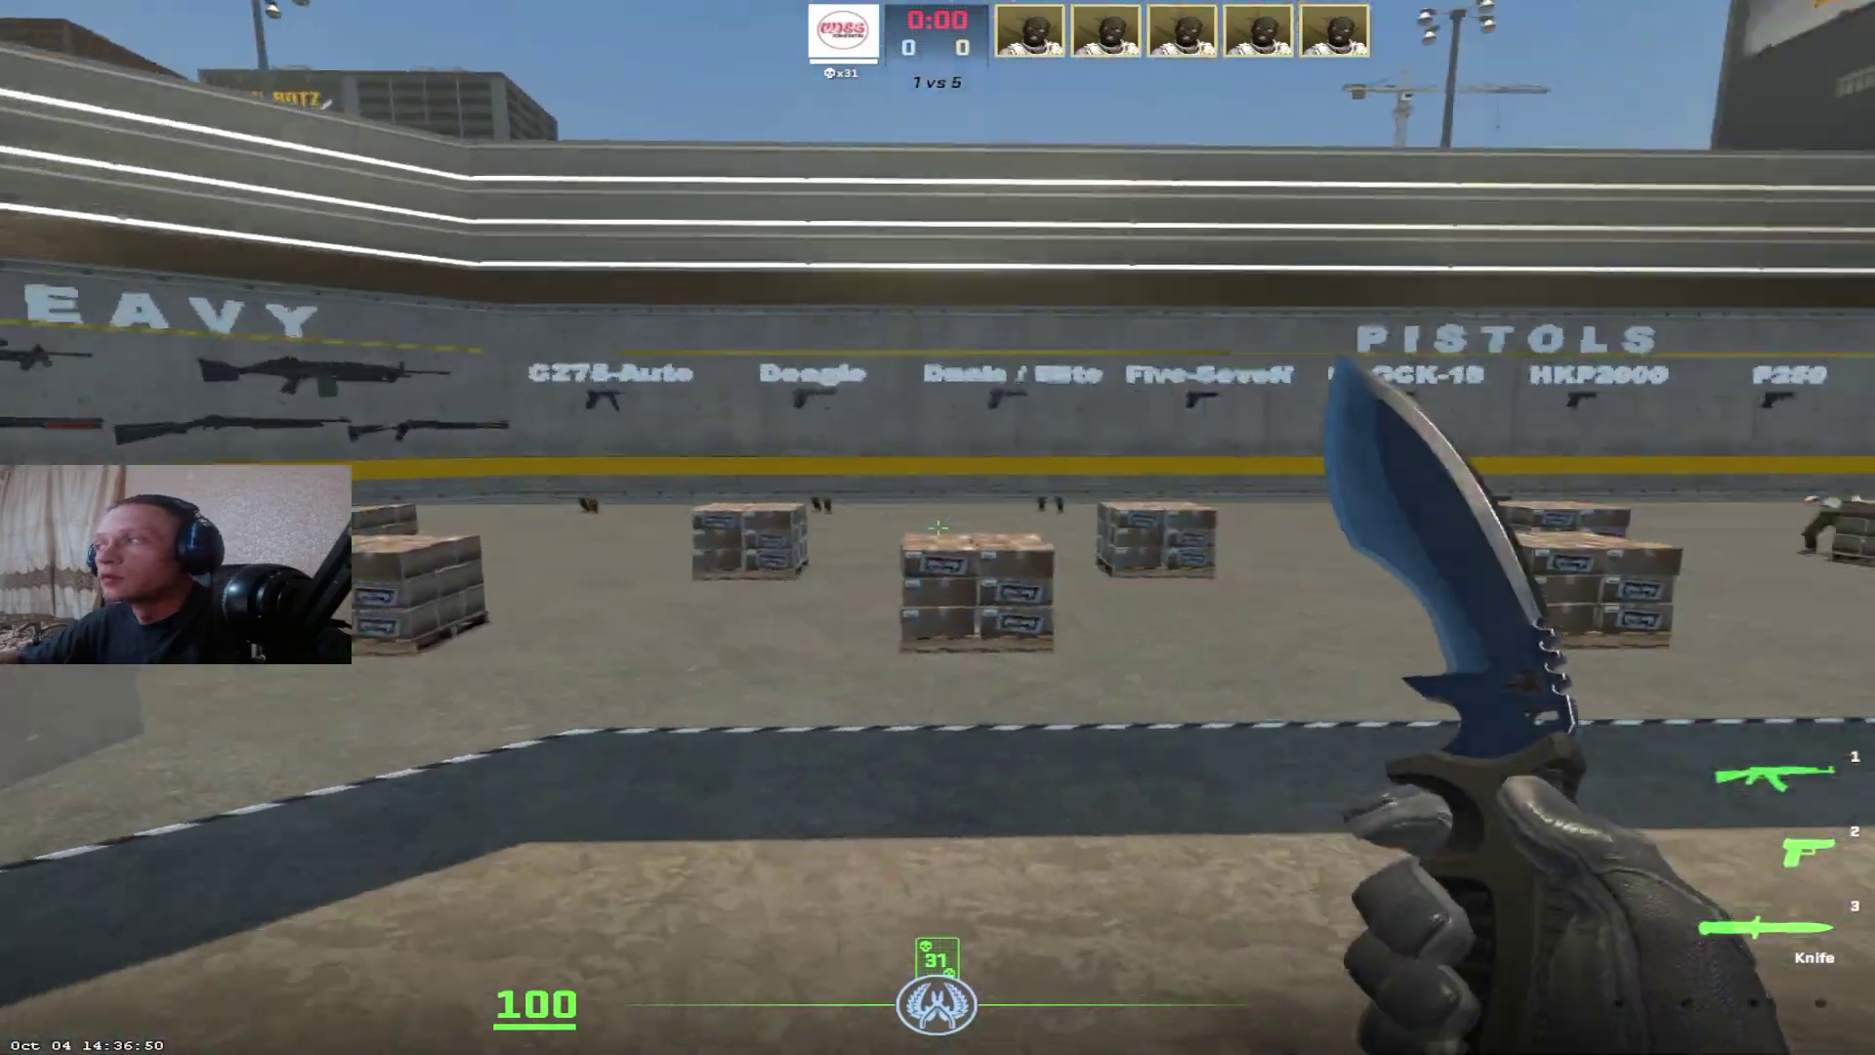
{"action": "key", "text": "f"}
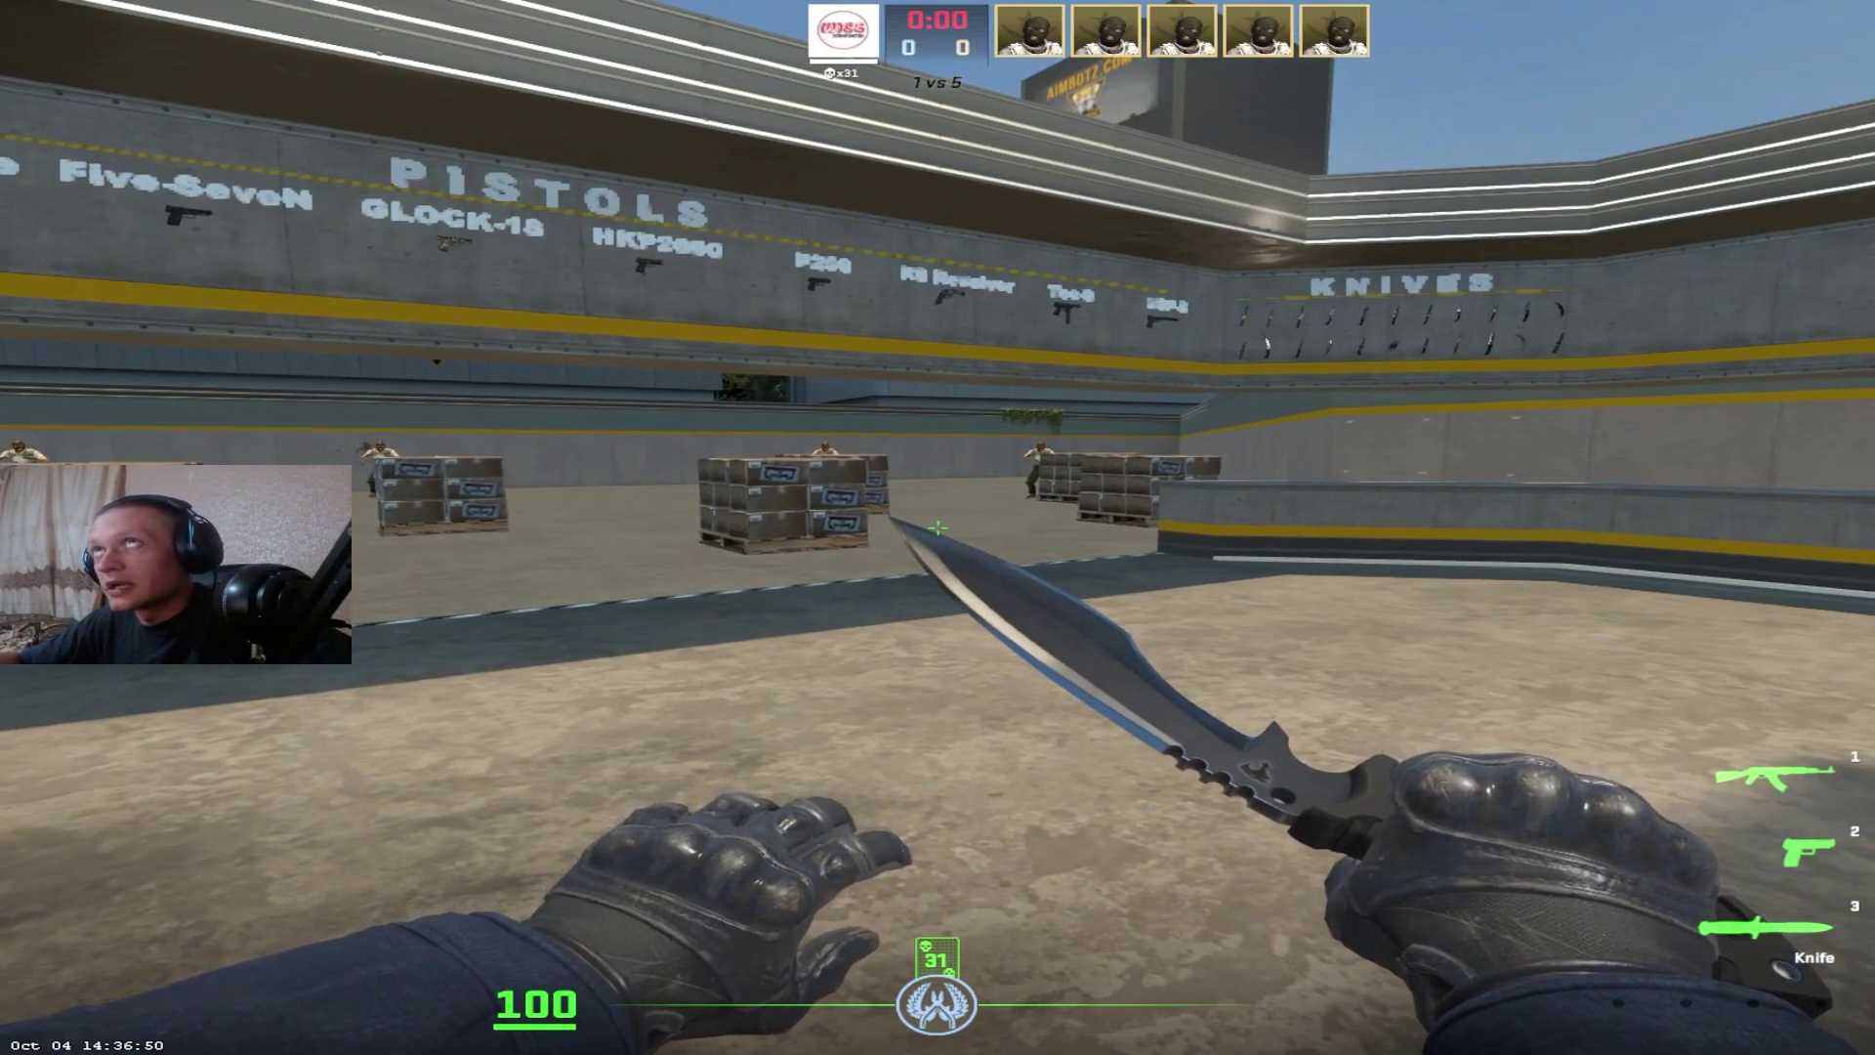
{"action": "key", "text": "w"}
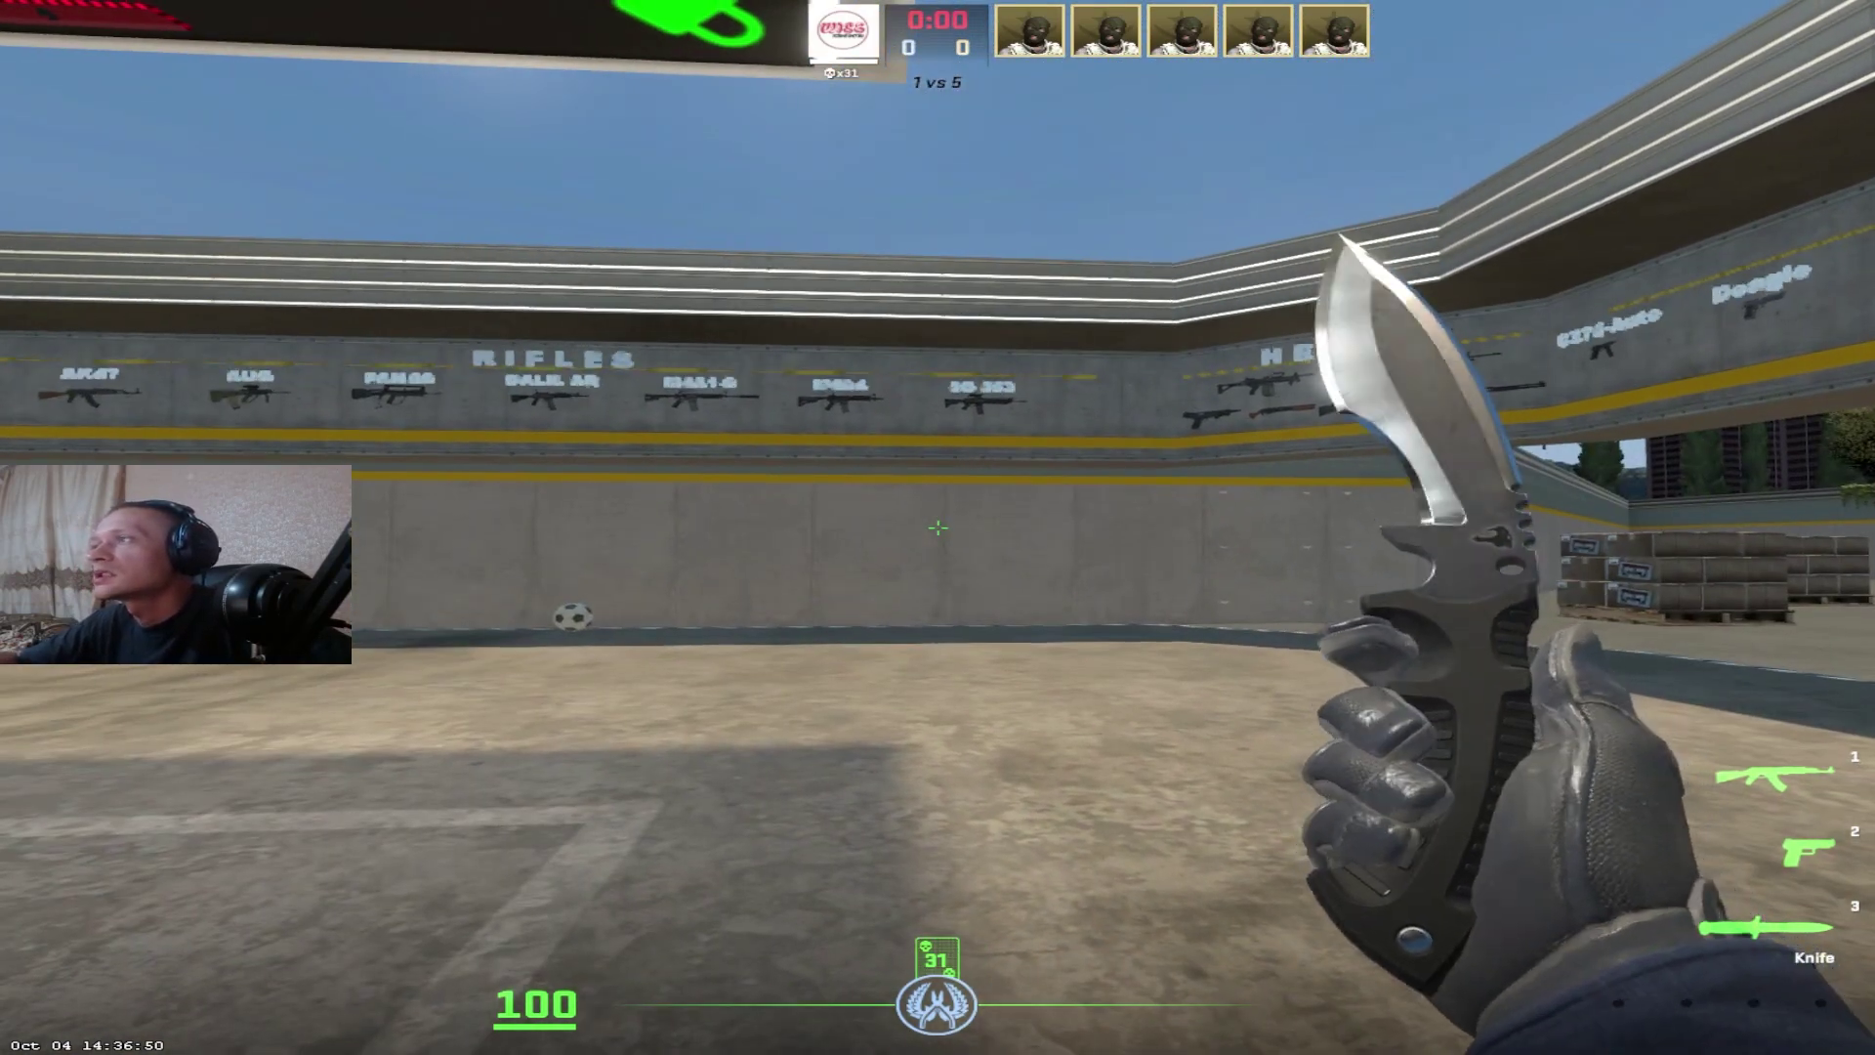
{"action": "key", "text": "2"}
{"action": "key", "text": "3"}
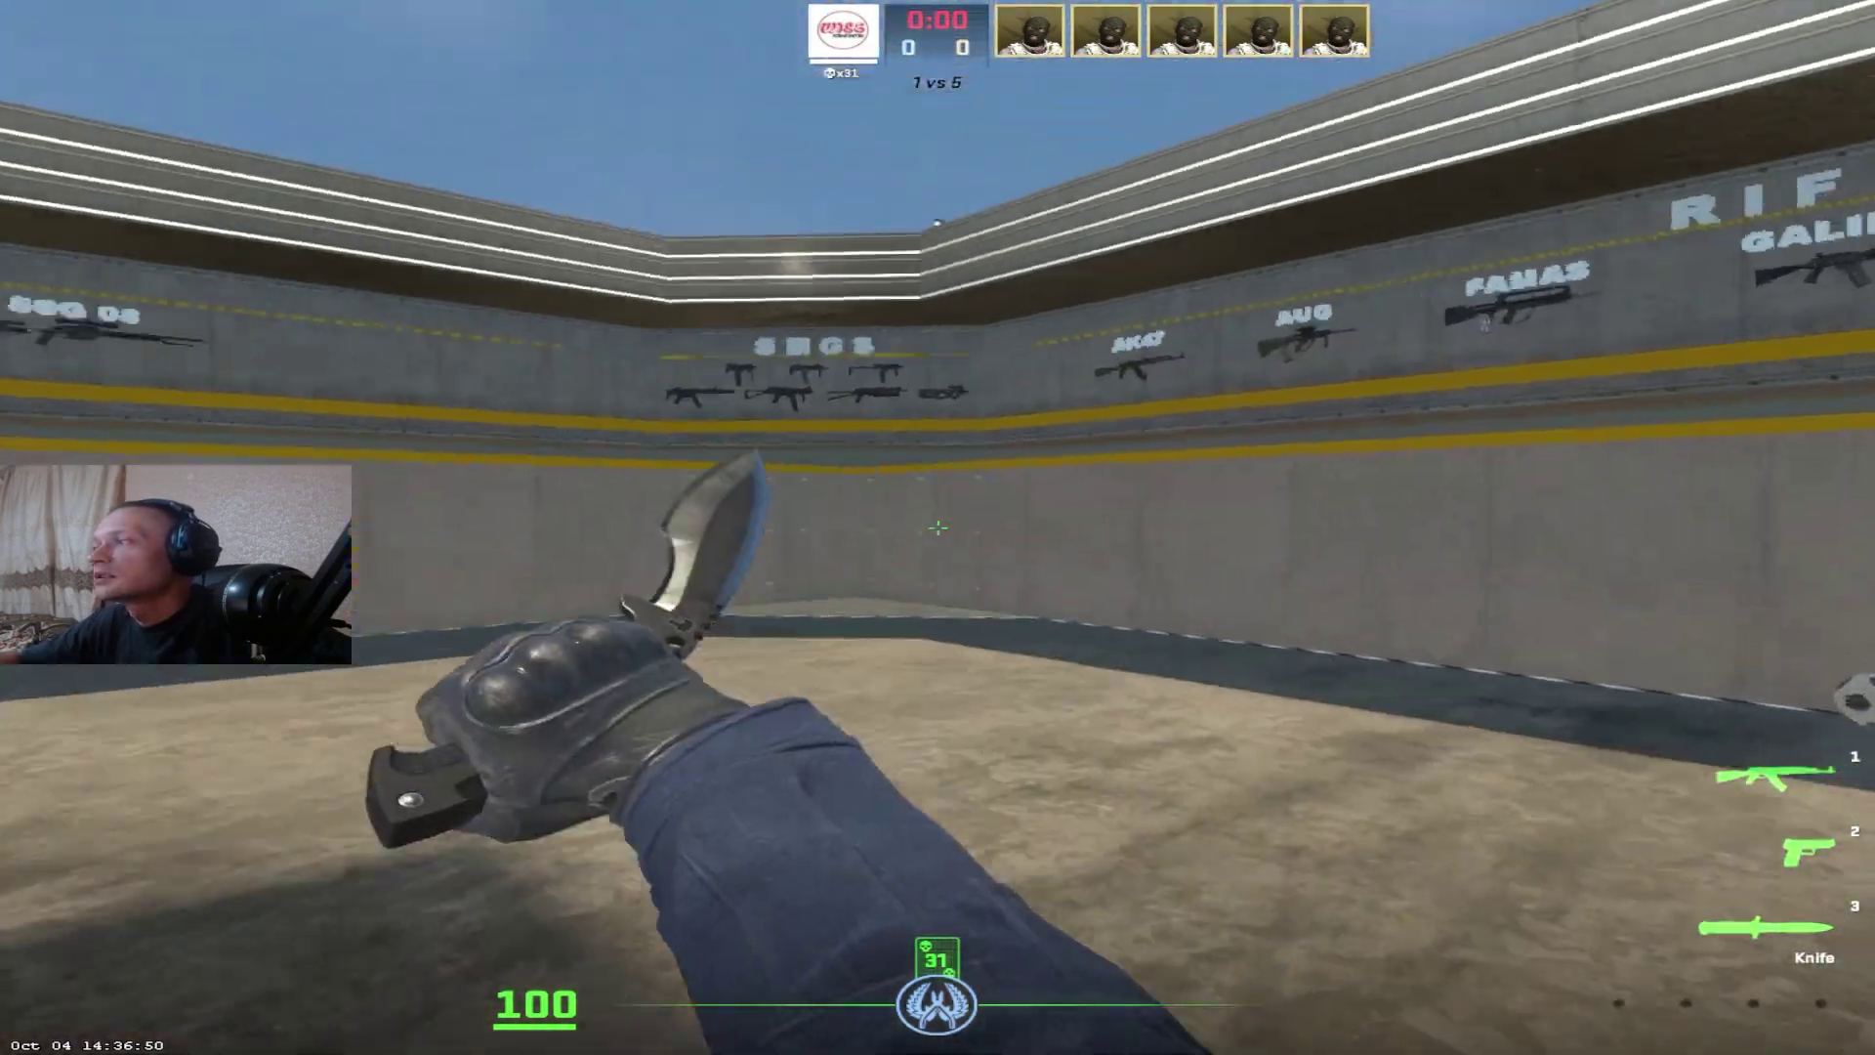
{"action": "key", "text": "2"}
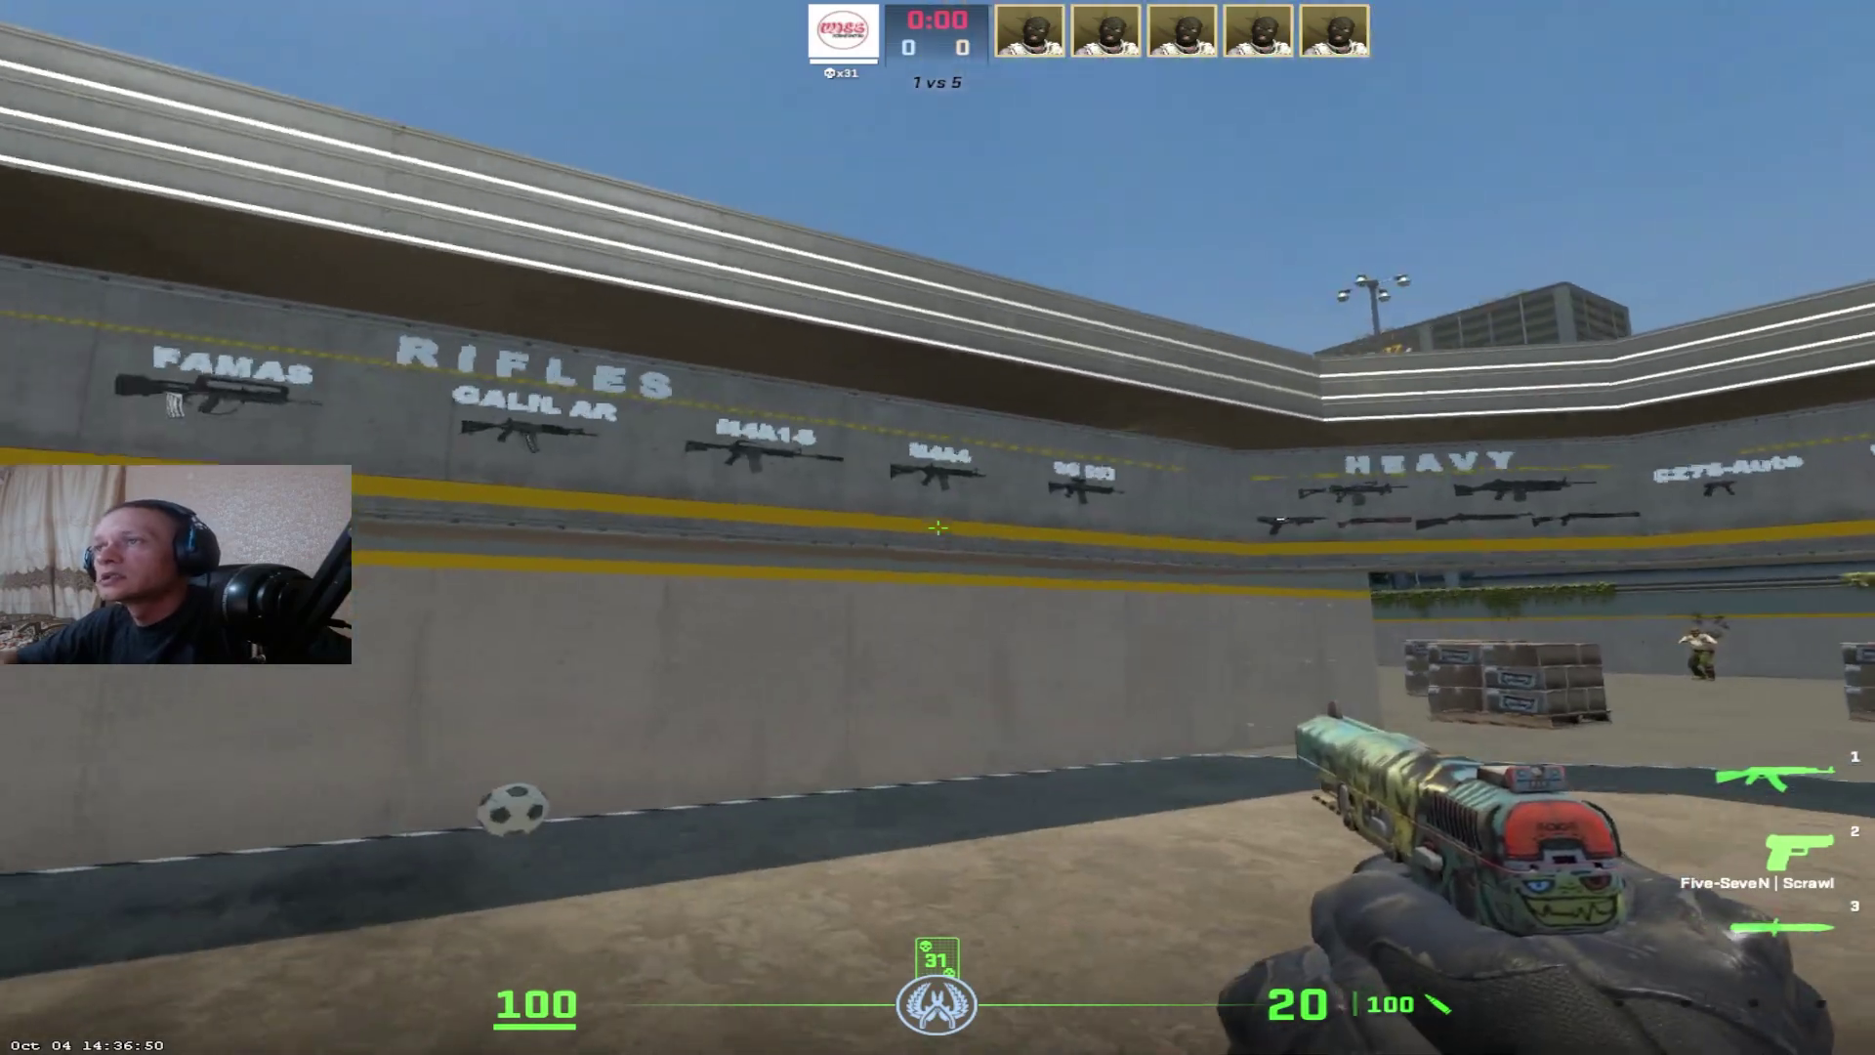
{"action": "key", "text": "1"}
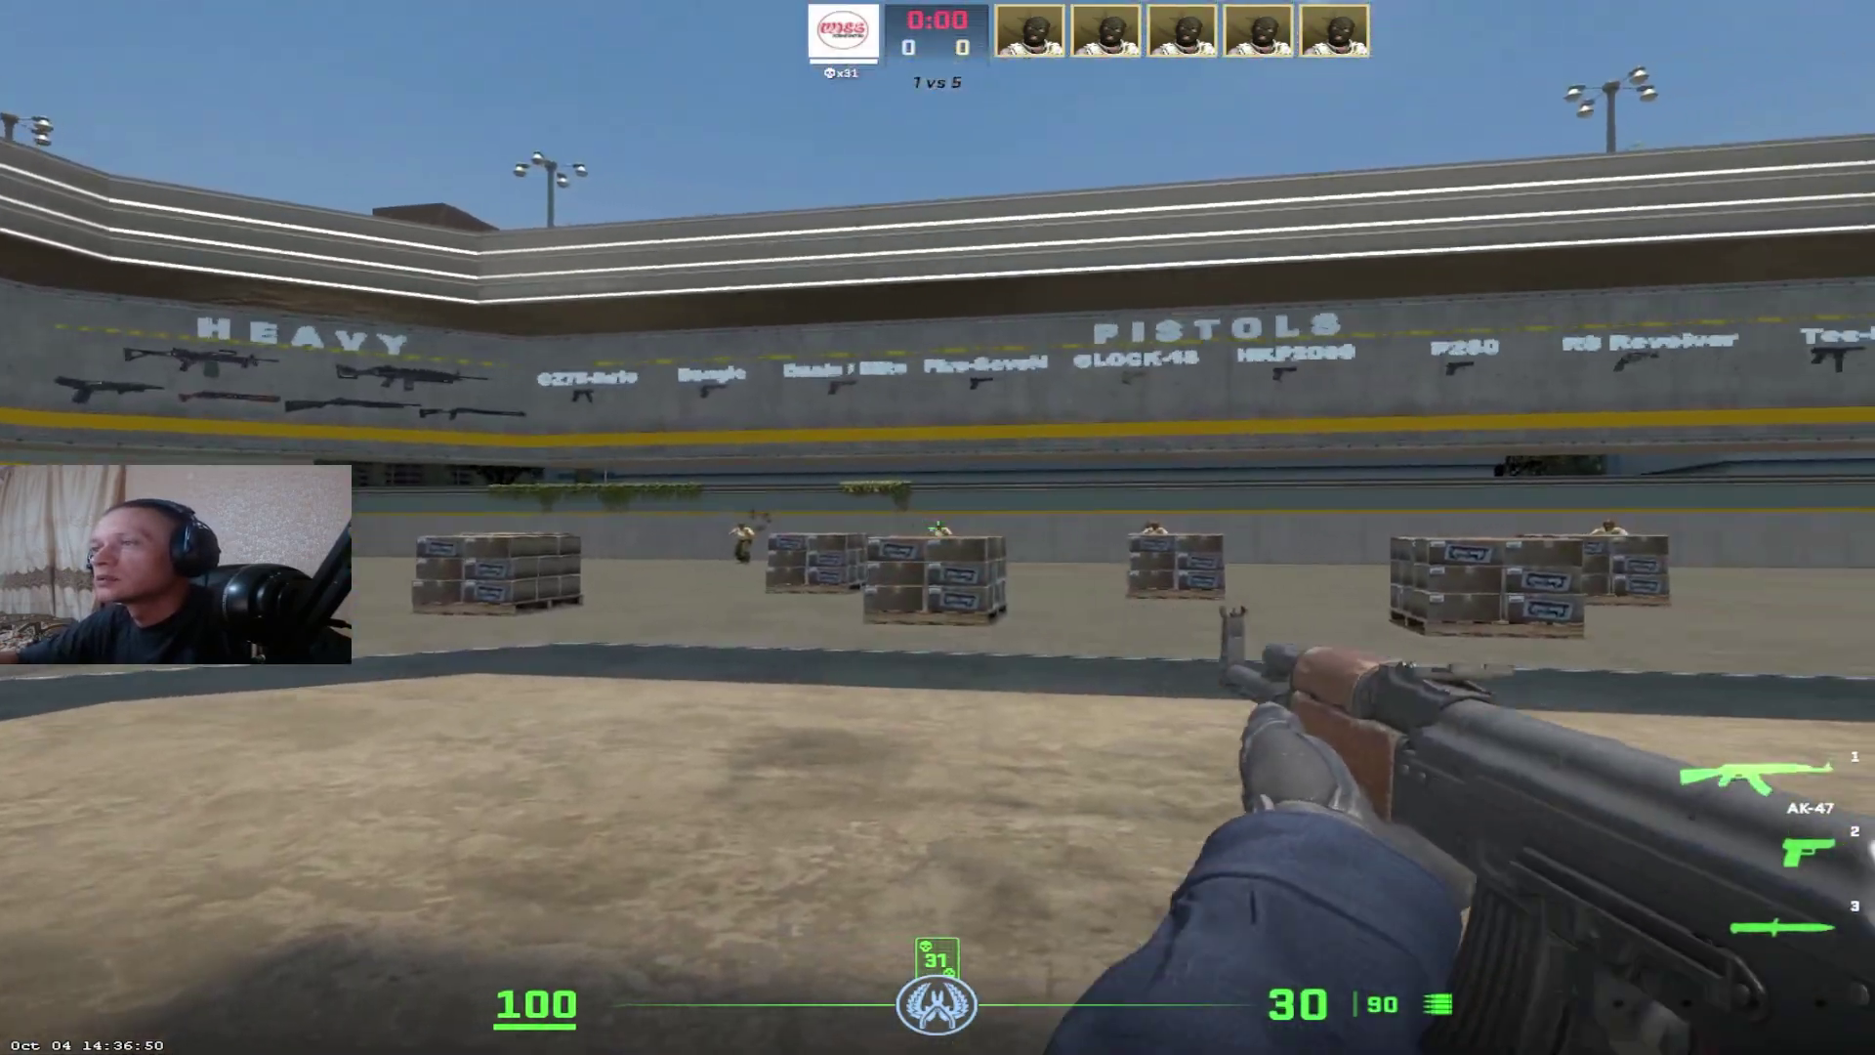
{"action": "left_click", "coordinate": [938, 528]}
{"action": "key", "text": "3"}
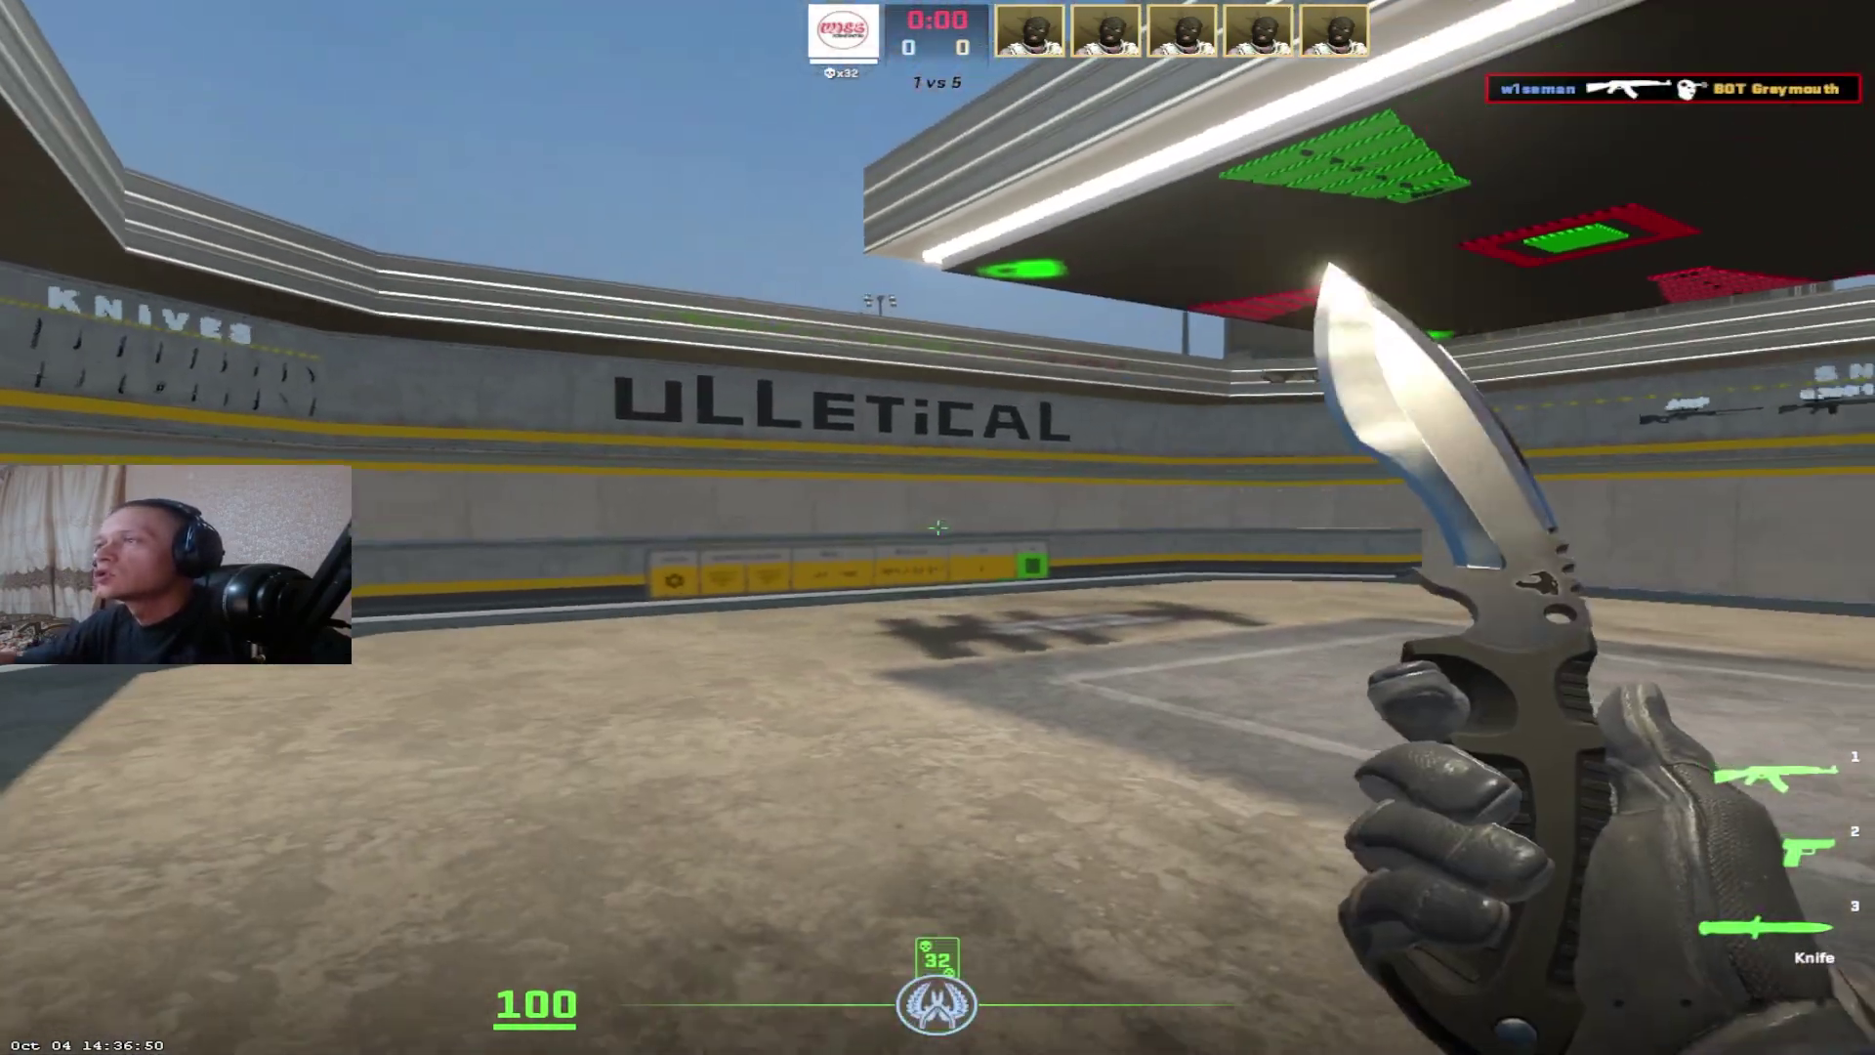
{"action": "key", "text": "1"}
{"action": "left_click", "coordinate": [937, 527]}
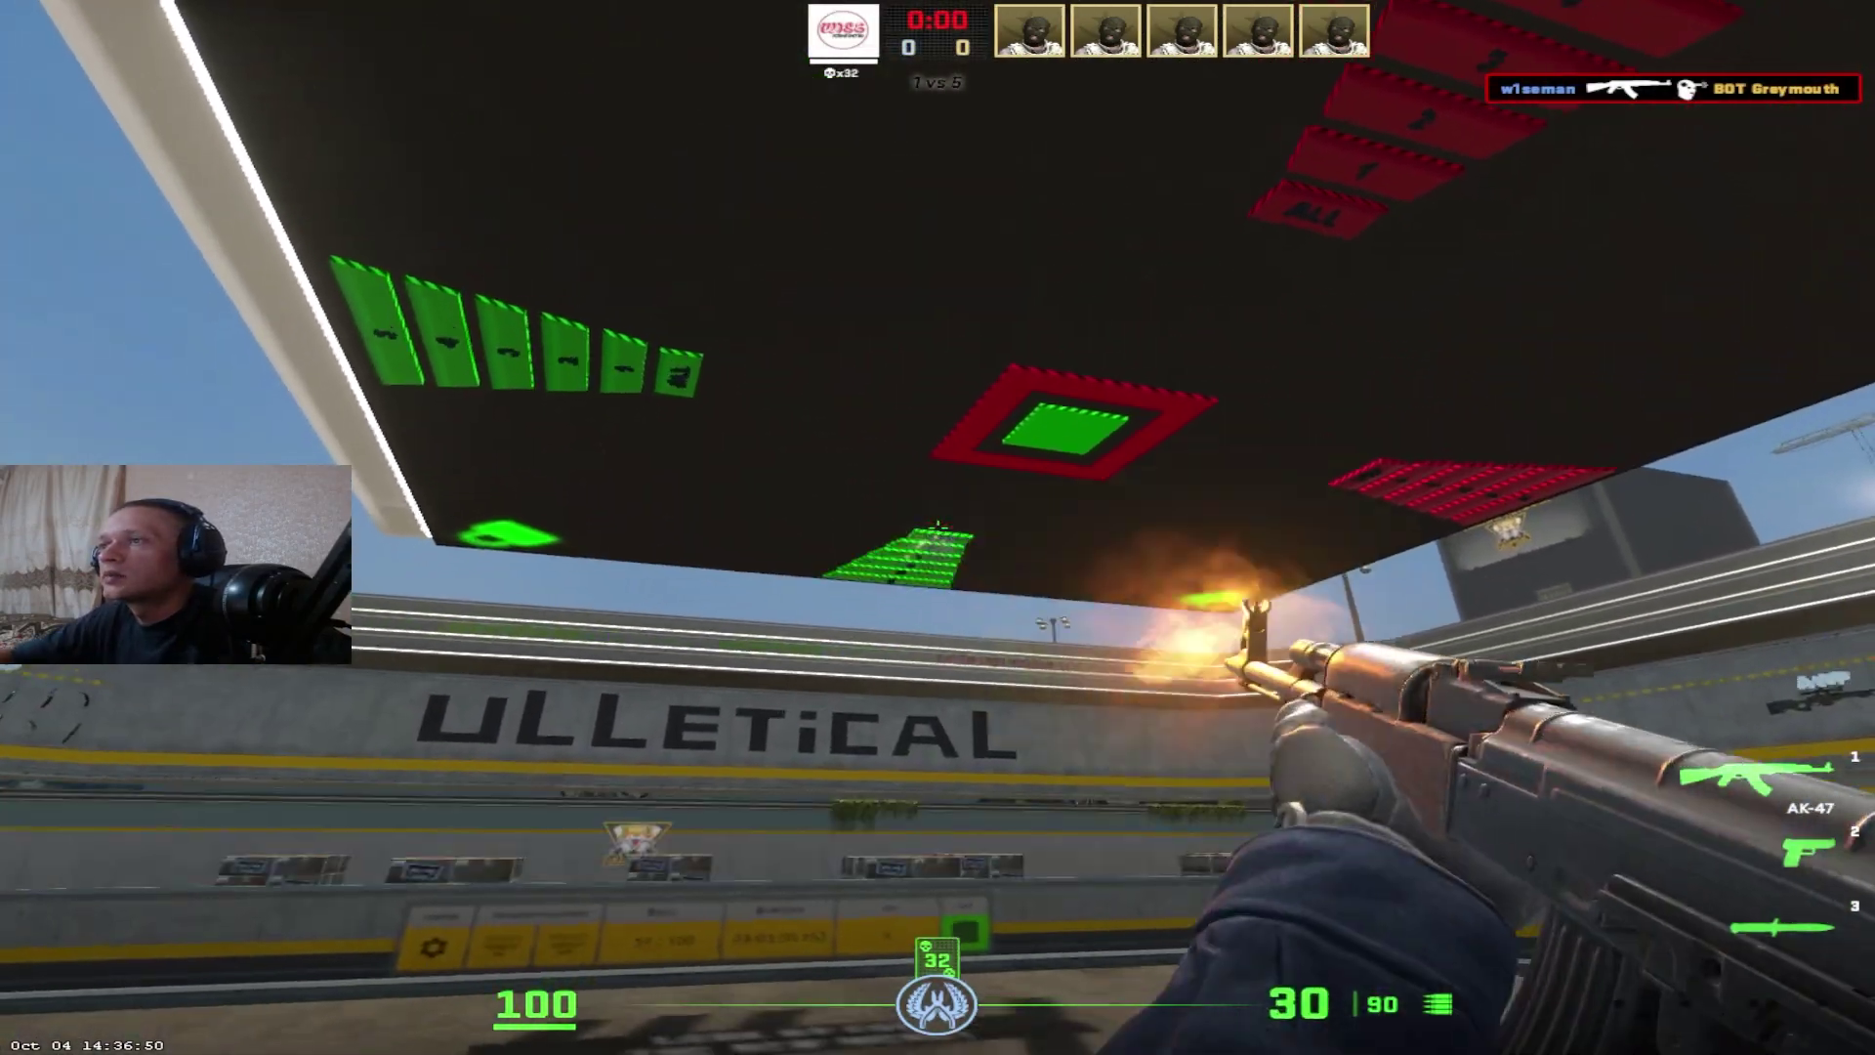
{"action": "key", "text": "3"}
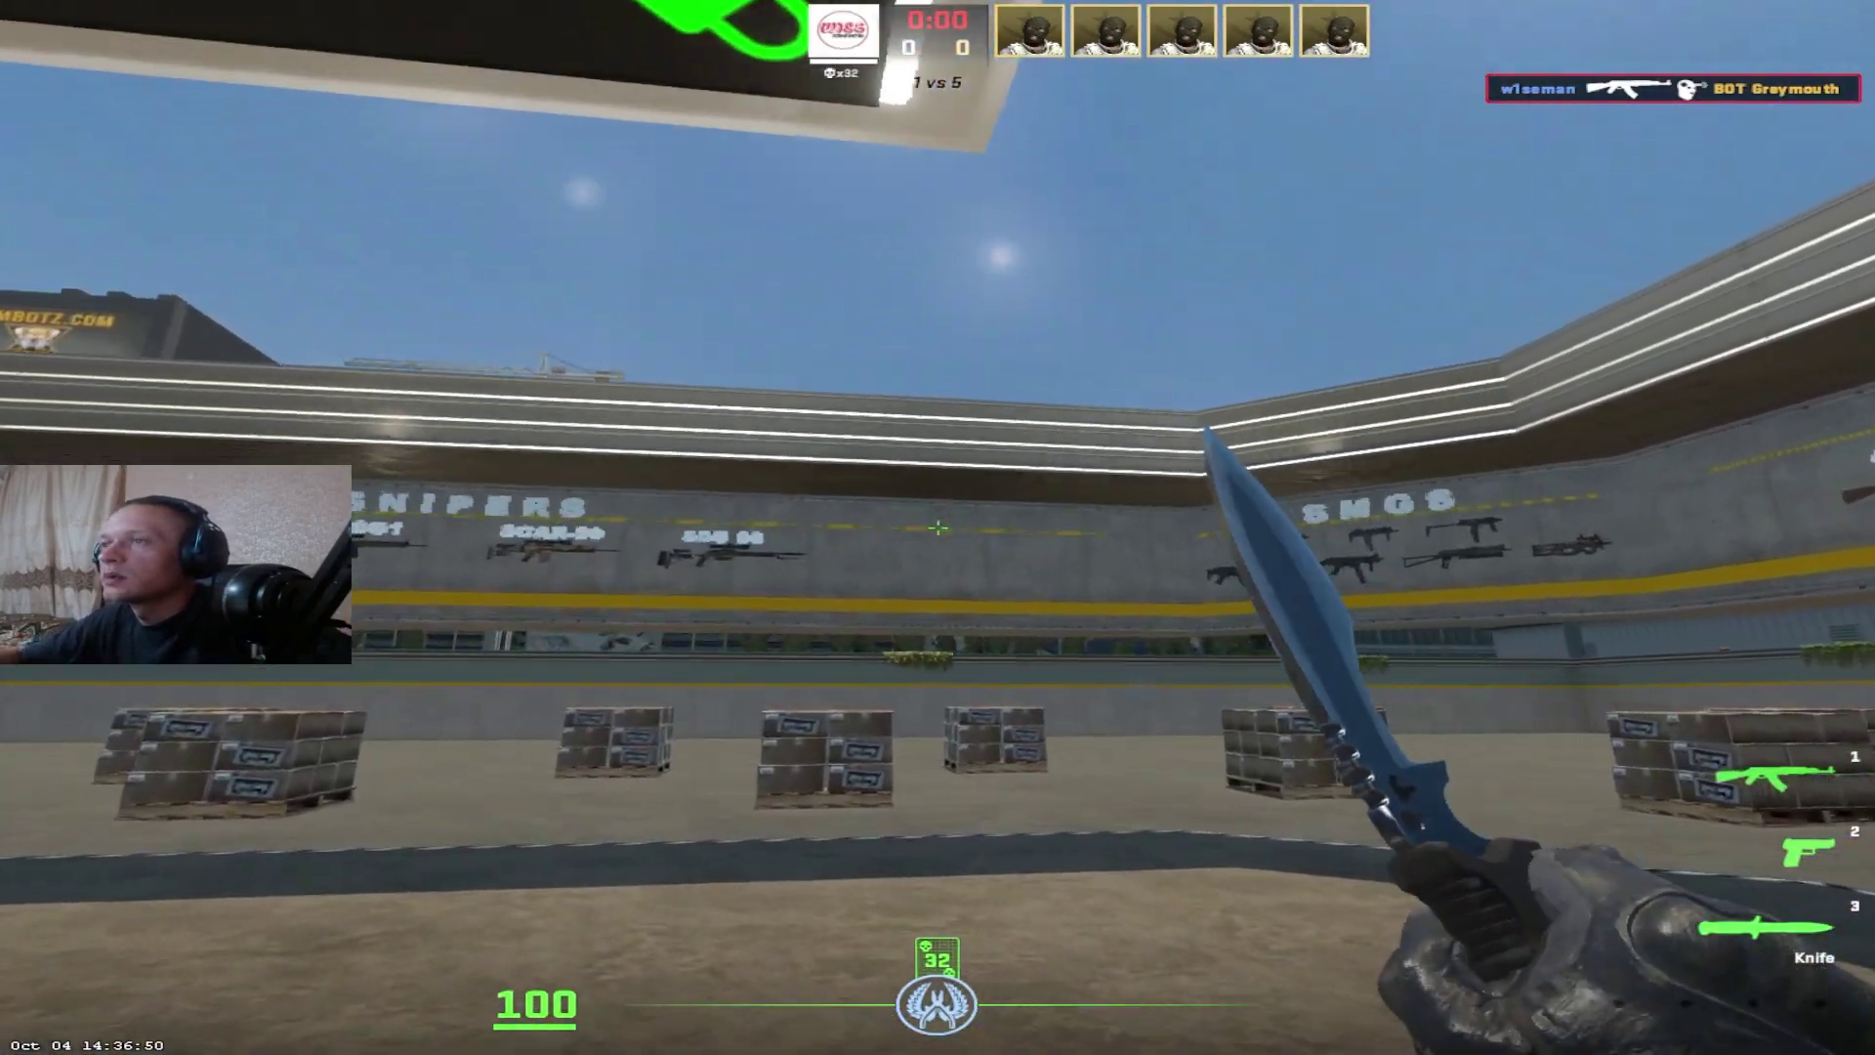
{"action": "key", "text": "b"}
{"action": "key", "text": "b"}
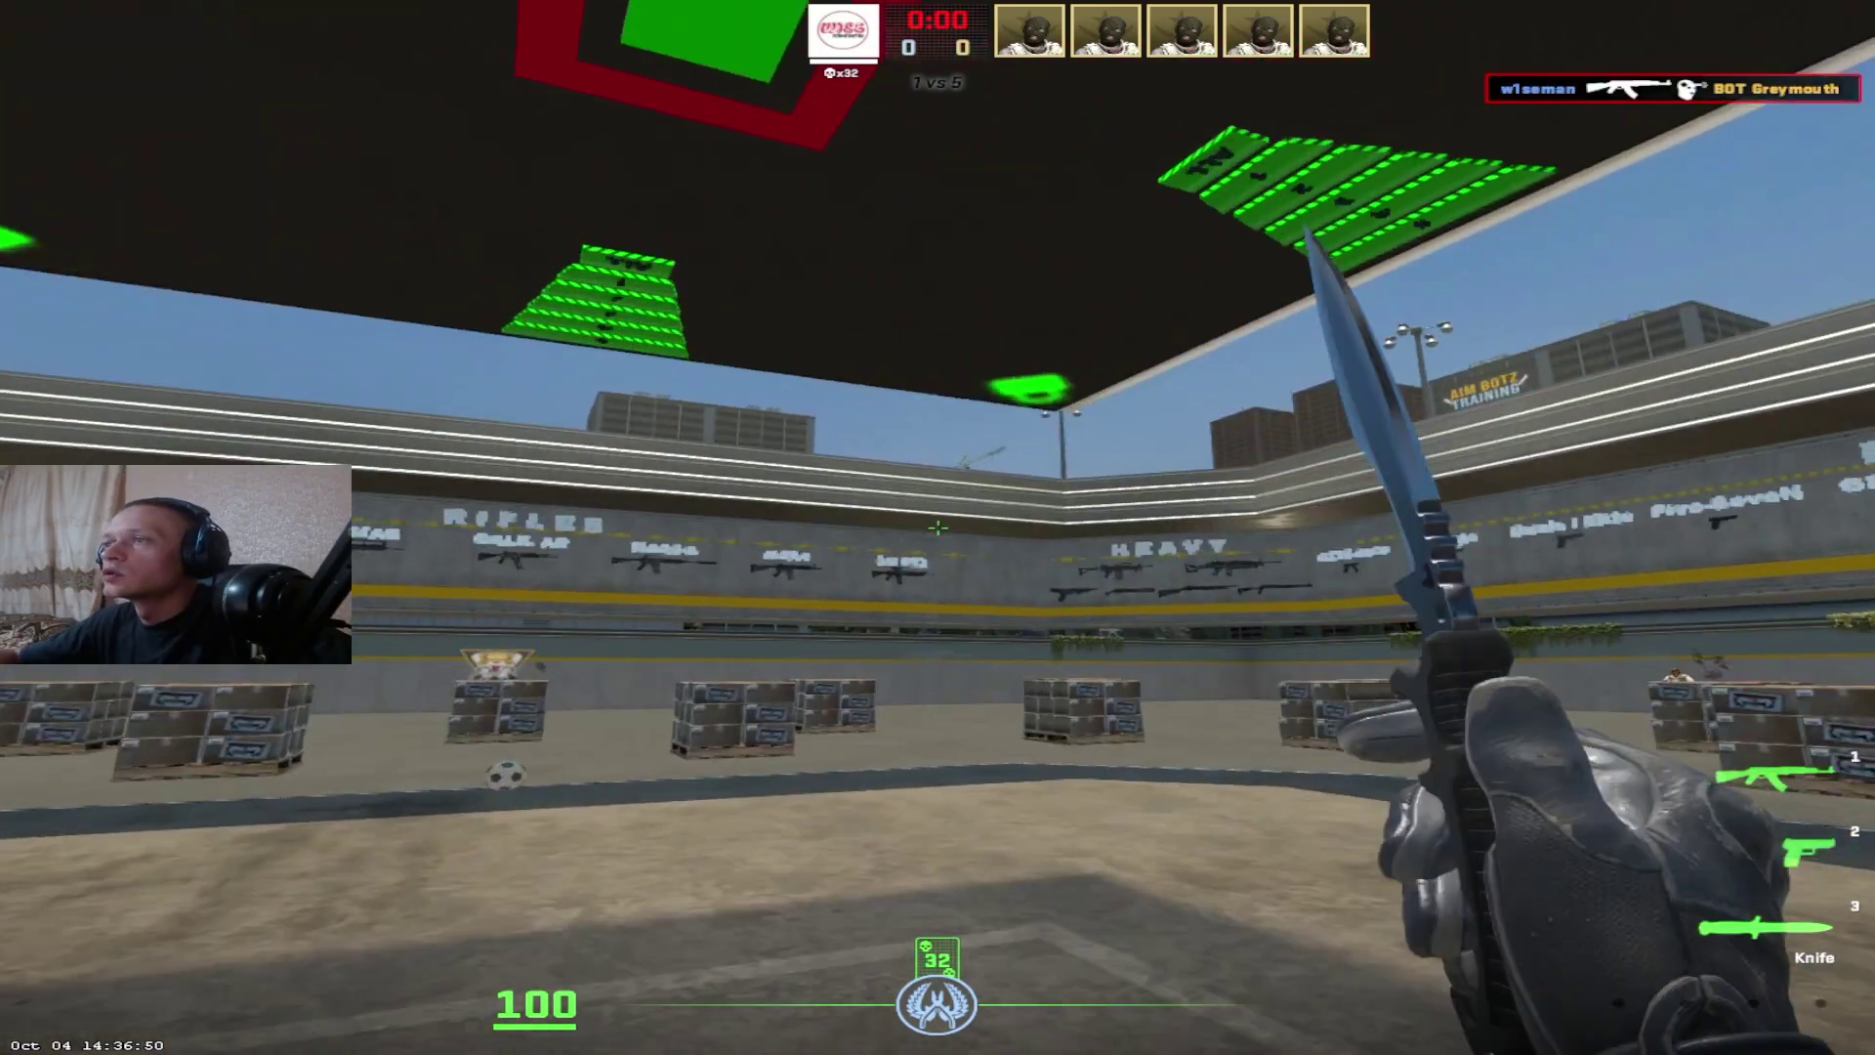
{"action": "key", "text": "1"}
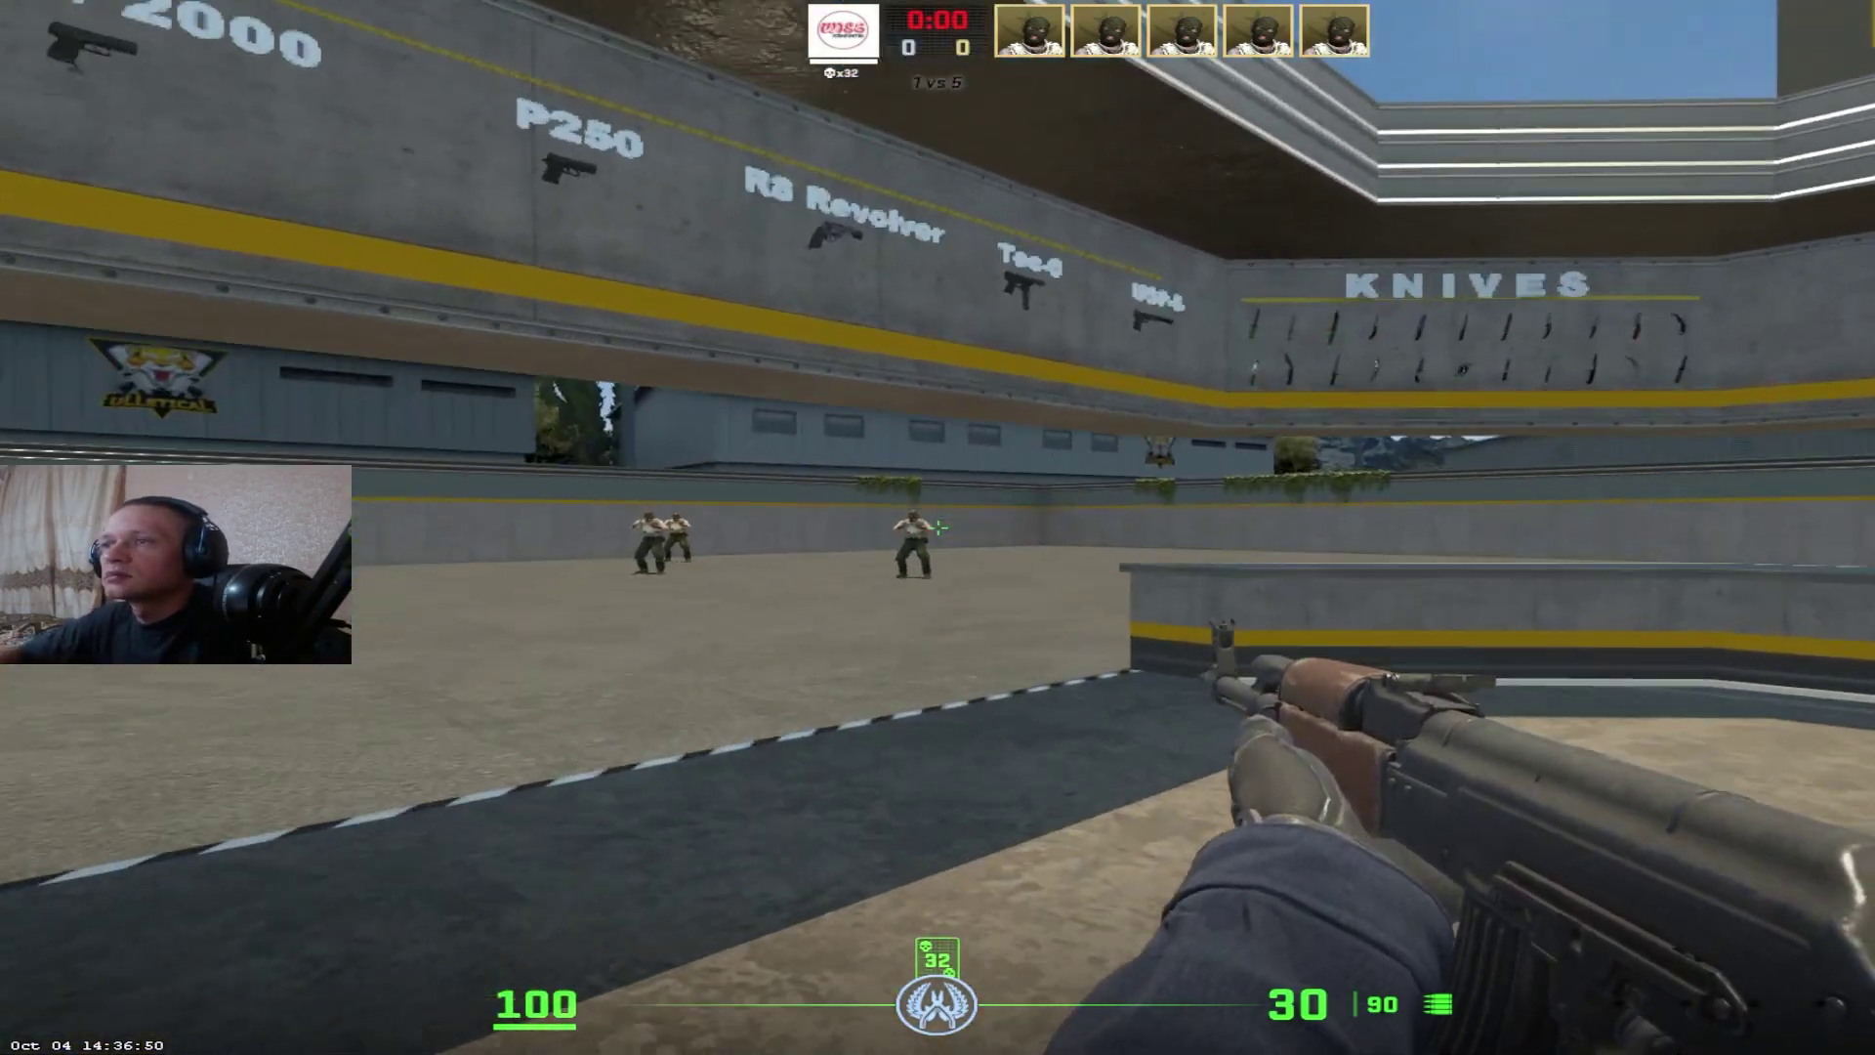
{"action": "left_click", "coordinate": [938, 527]}
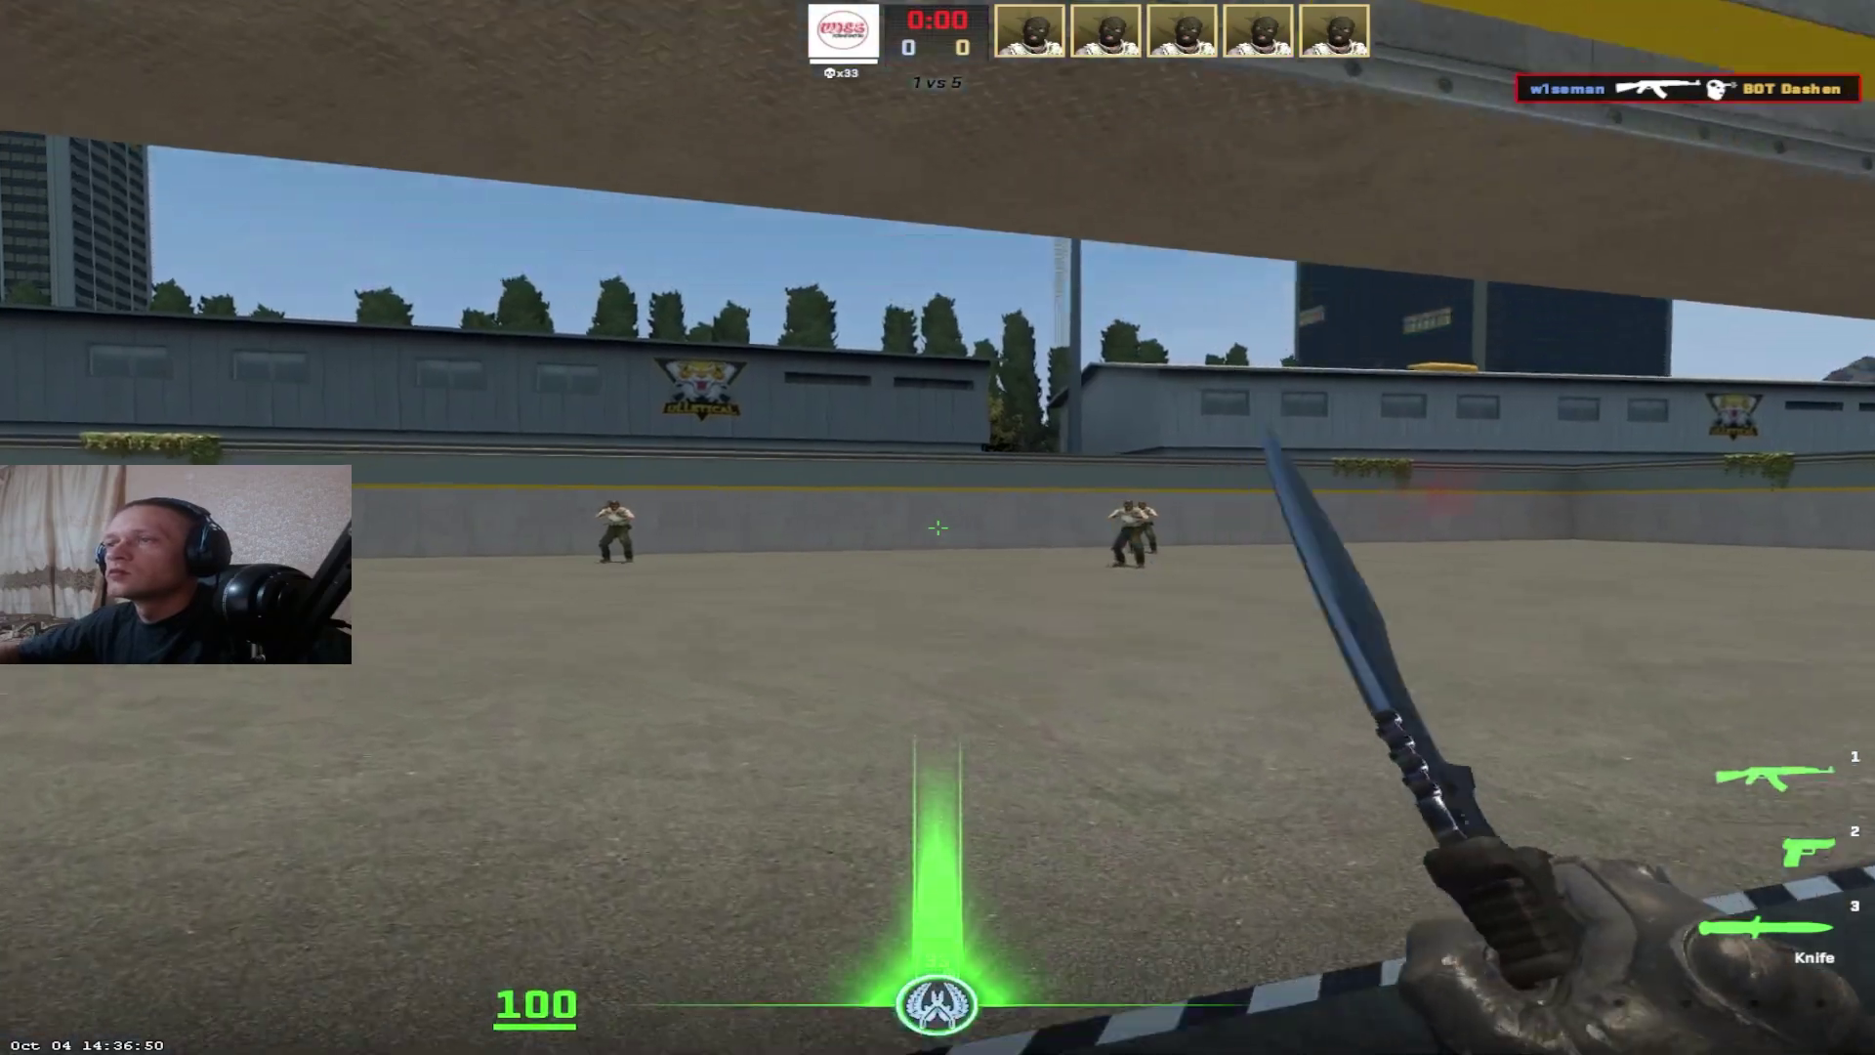
{"action": "key", "text": "1"}
{"action": "left_click", "coordinate": [937, 527]}
{"action": "left_click", "coordinate": [937, 527]}
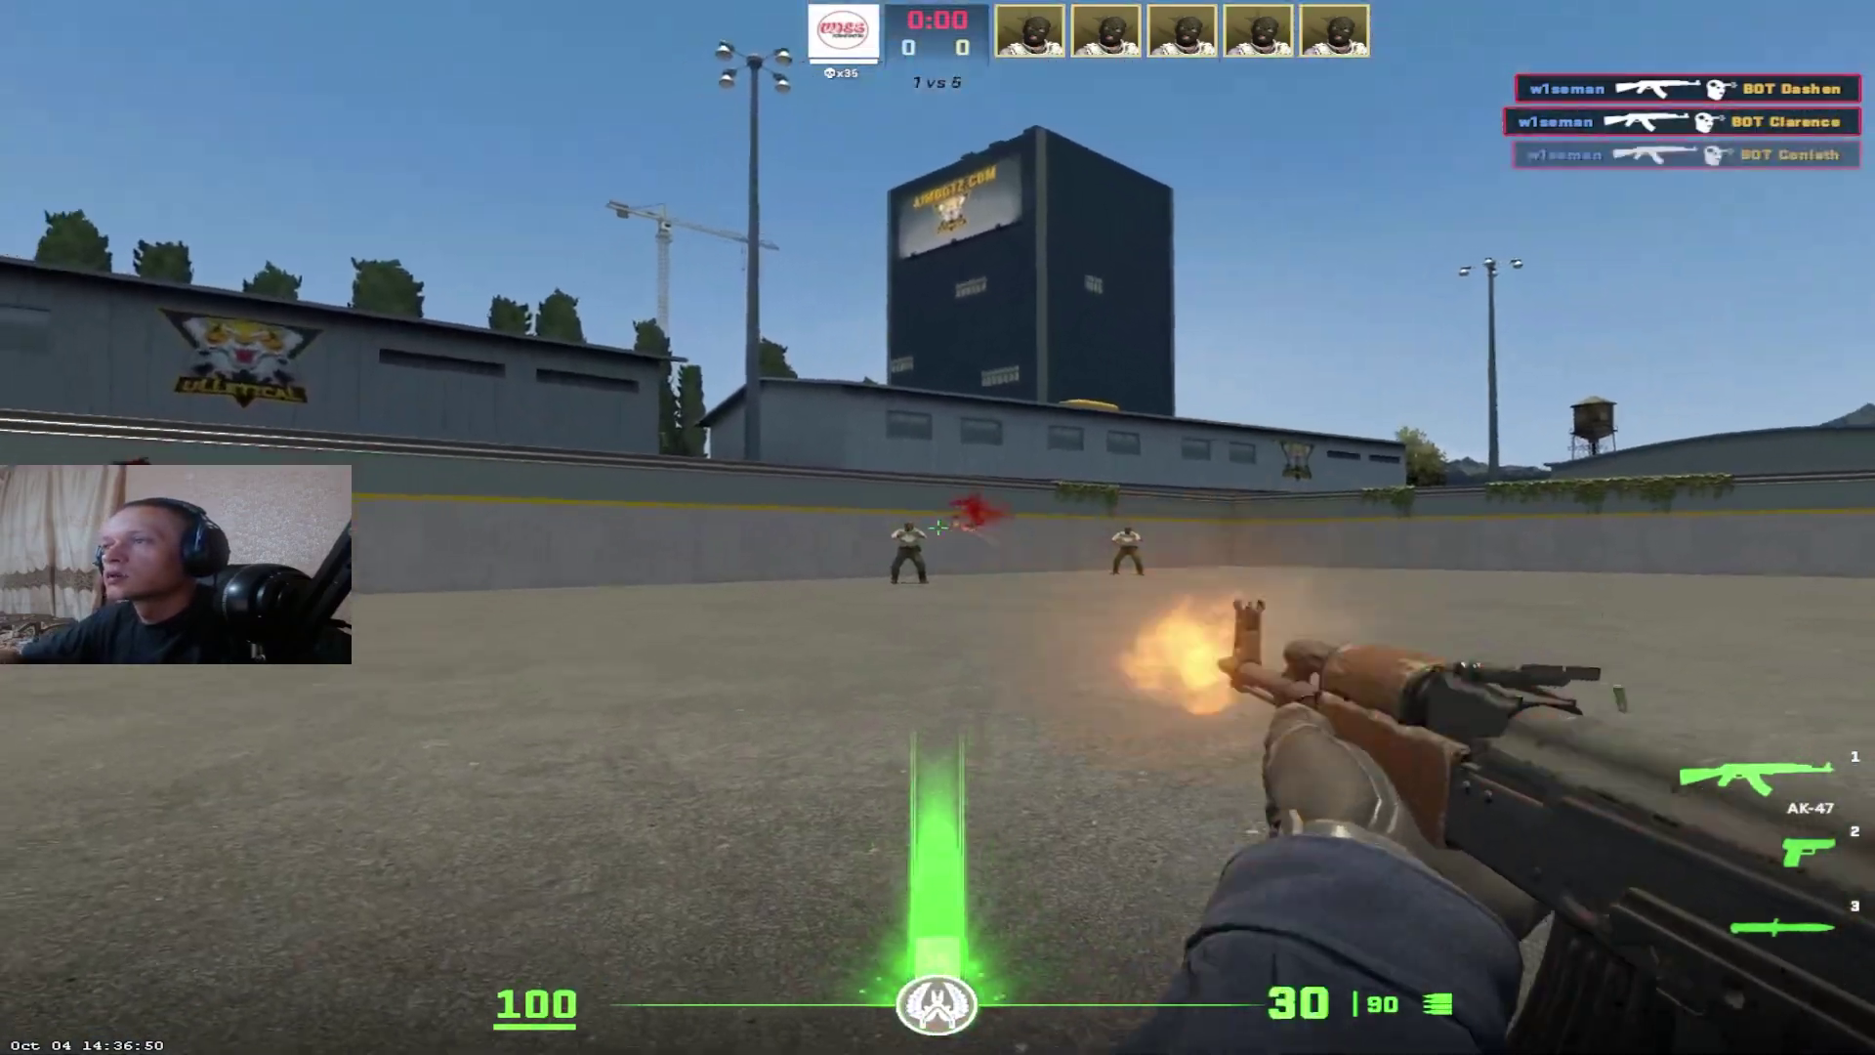